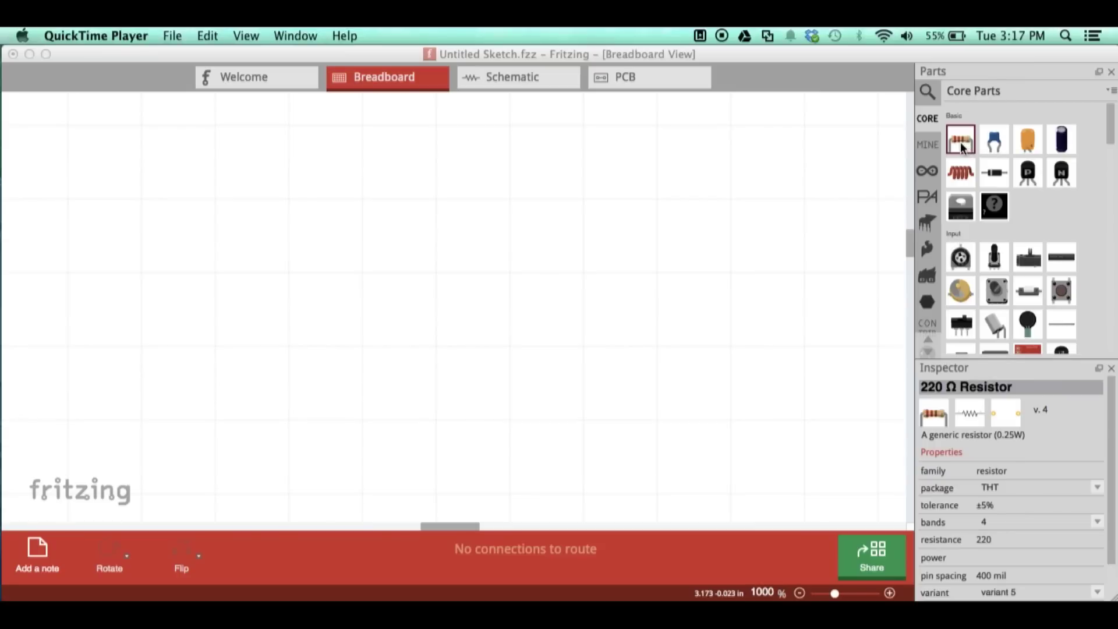
Step: Open the basic resistor from the core parts in the new parts editor
{"action": "left_click", "coordinate": [1004, 141]}
{"action": "left_click", "coordinate": [969, 143]}
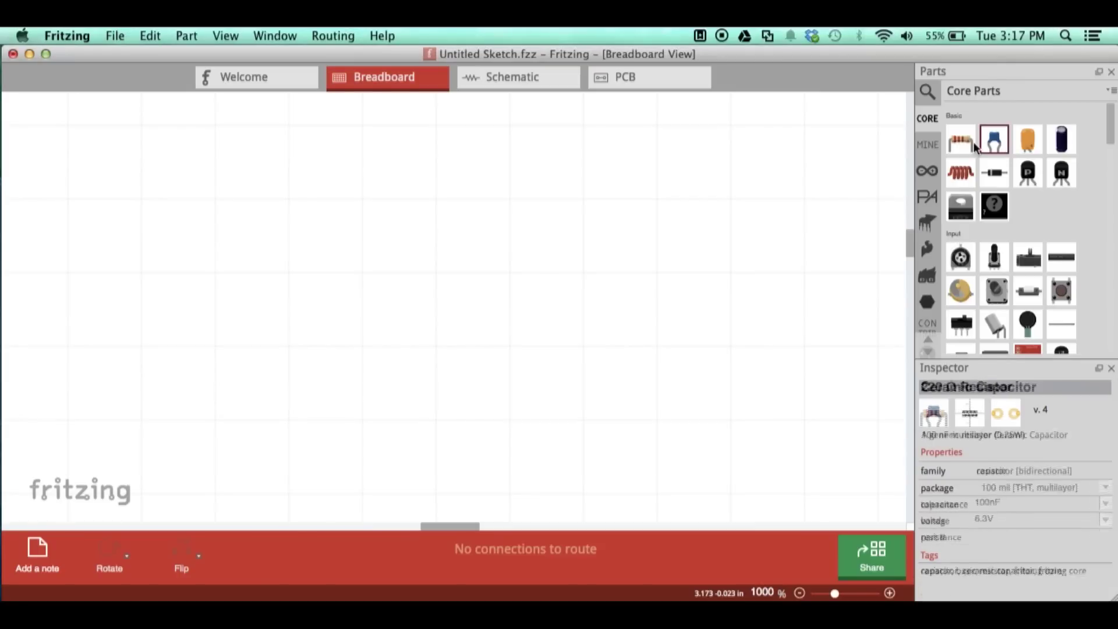
{"action": "right_click", "coordinate": [961, 147]}
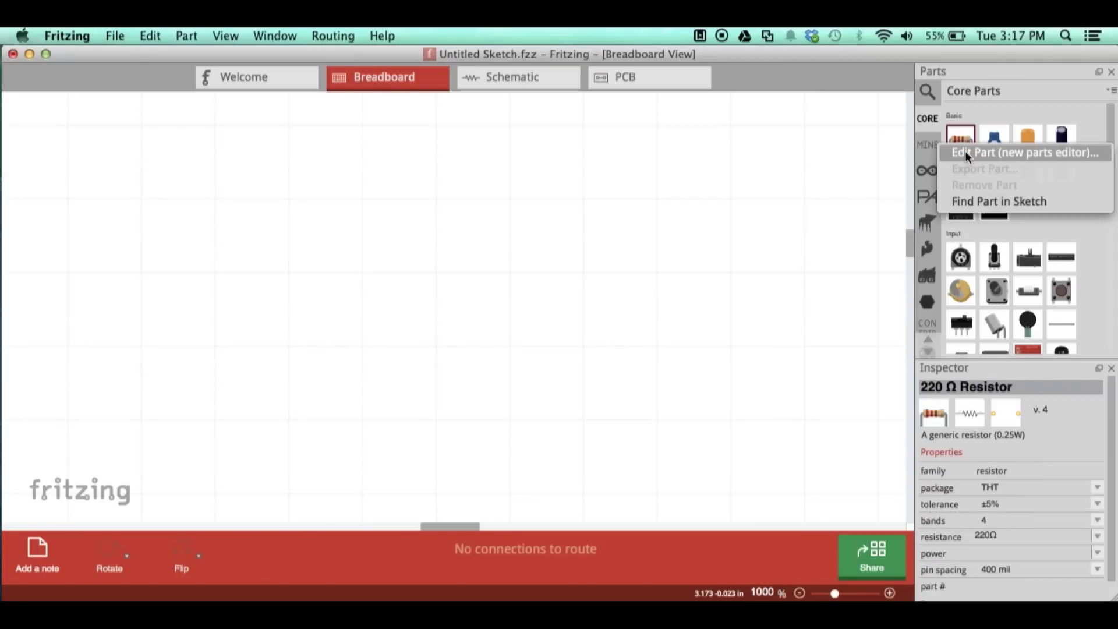
{"action": "left_click", "coordinate": [965, 152]}
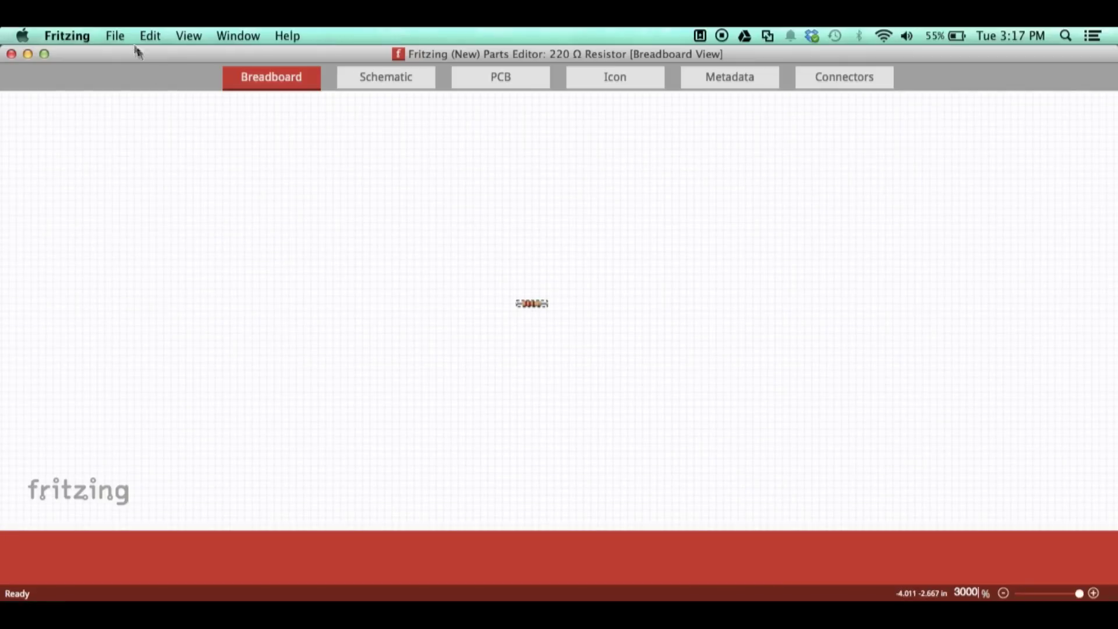
Step: Save the resistor as a new part with the filename prefix "trial" and close the parts editor
{"action": "left_click", "coordinate": [118, 35]}
{"action": "left_click", "coordinate": [131, 159]}
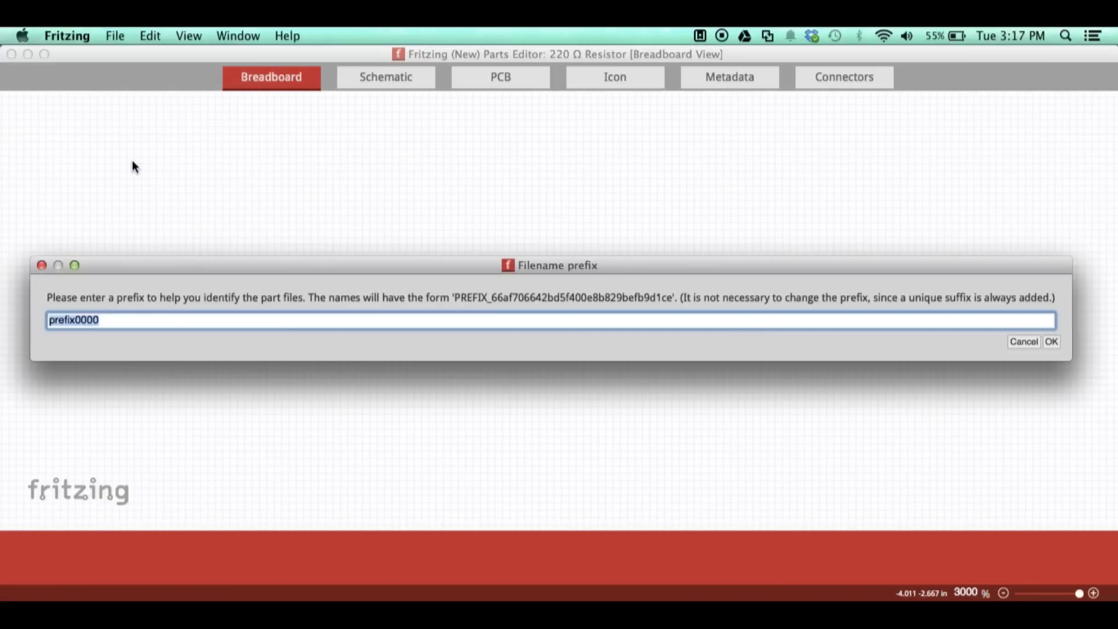
{"action": "type", "text": "trial"}
{"action": "key", "text": "Return"}
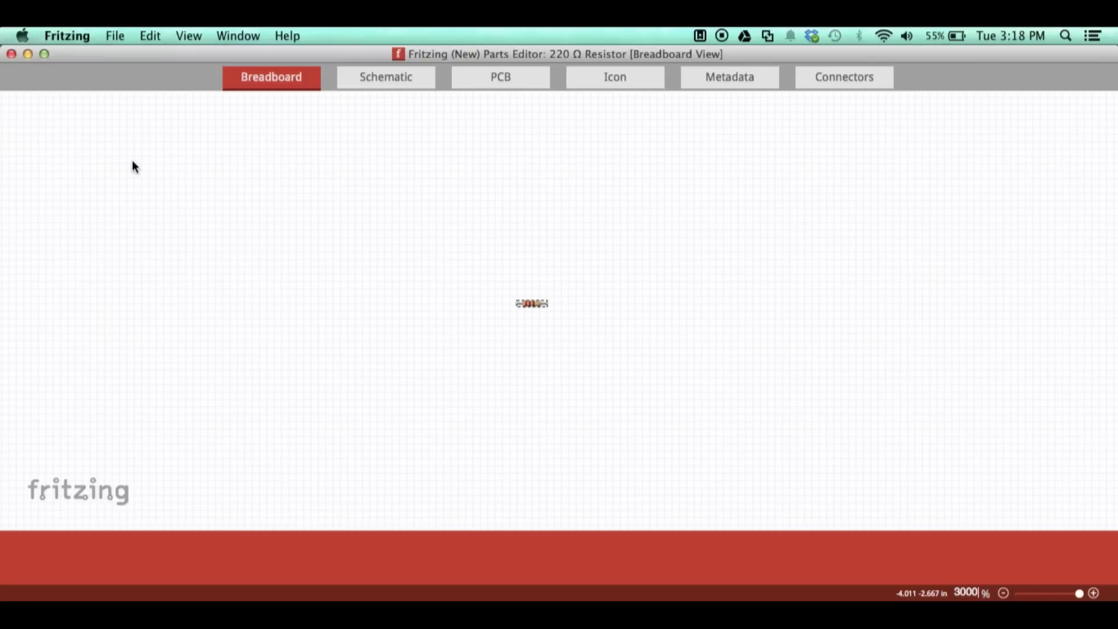
{"action": "left_click", "coordinate": [11, 54]}
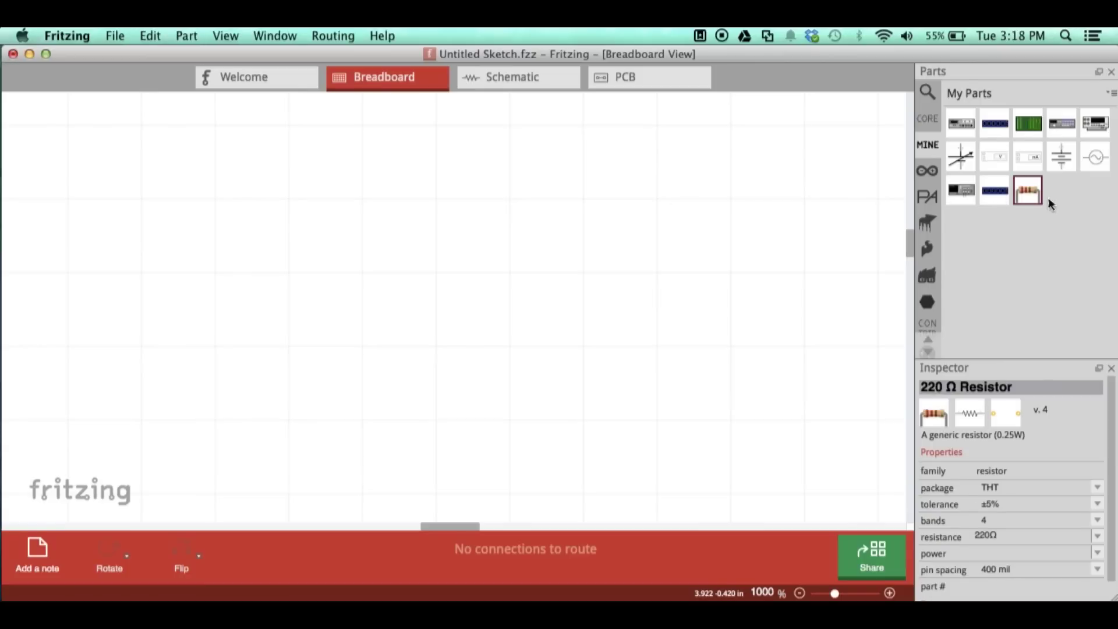
Step: Export the copied resistor from My Parts to the Desktop as Trial.fzpz
{"action": "right_click", "coordinate": [1031, 192]}
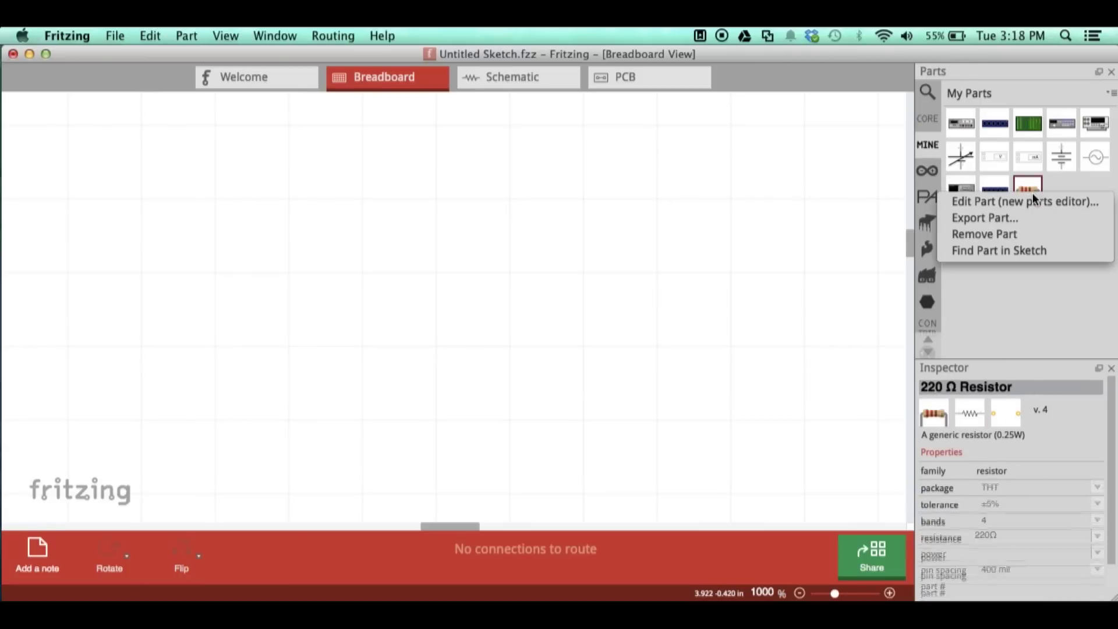
{"action": "left_click", "coordinate": [1033, 213]}
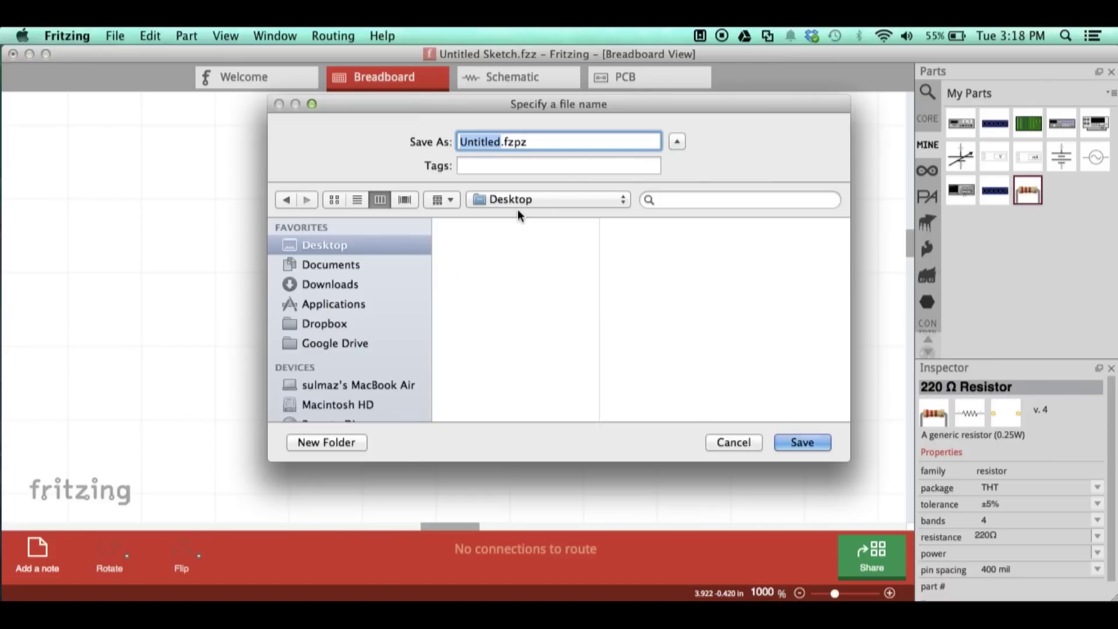
{"action": "type", "text": "Trial"}
{"action": "left_click", "coordinate": [800, 442]}
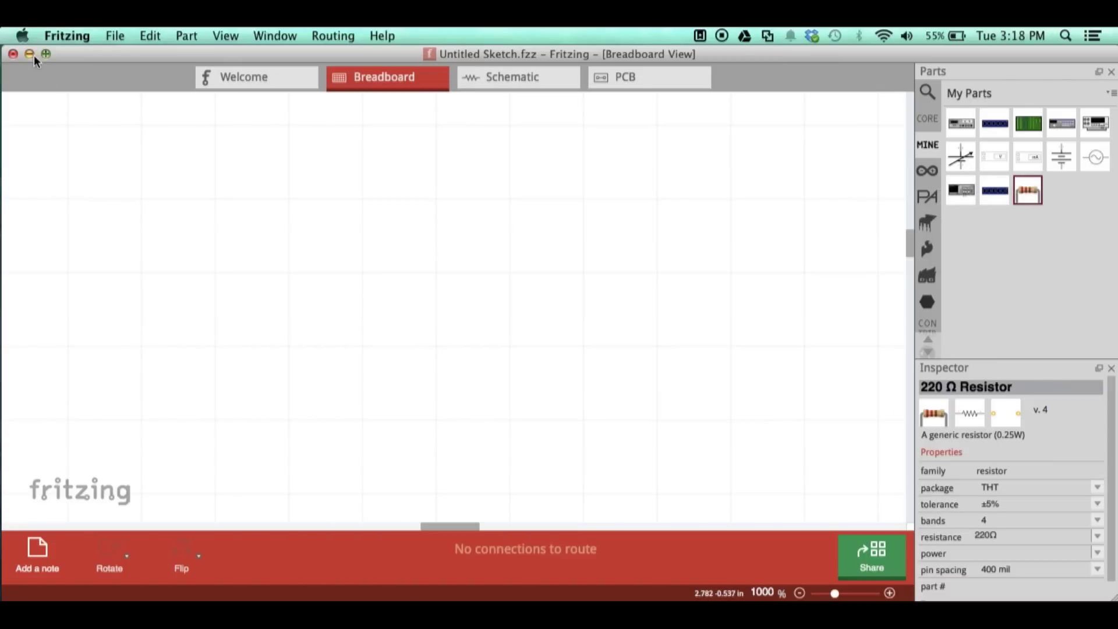
Step: Minimize the sketch window, rename Trial.fzpz on the desktop to Trial.zip and extract the archive
{"action": "left_click", "coordinate": [30, 53]}
{"action": "left_click", "coordinate": [1068, 300]}
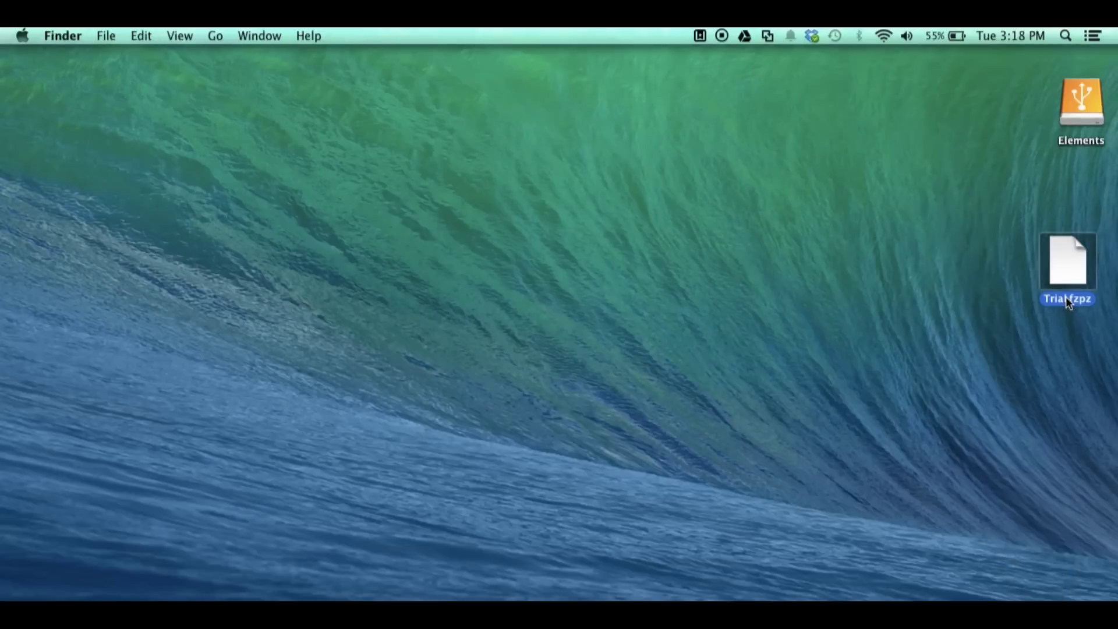
{"action": "left_click", "coordinate": [1059, 300]}
{"action": "left_click", "coordinate": [1081, 299]}
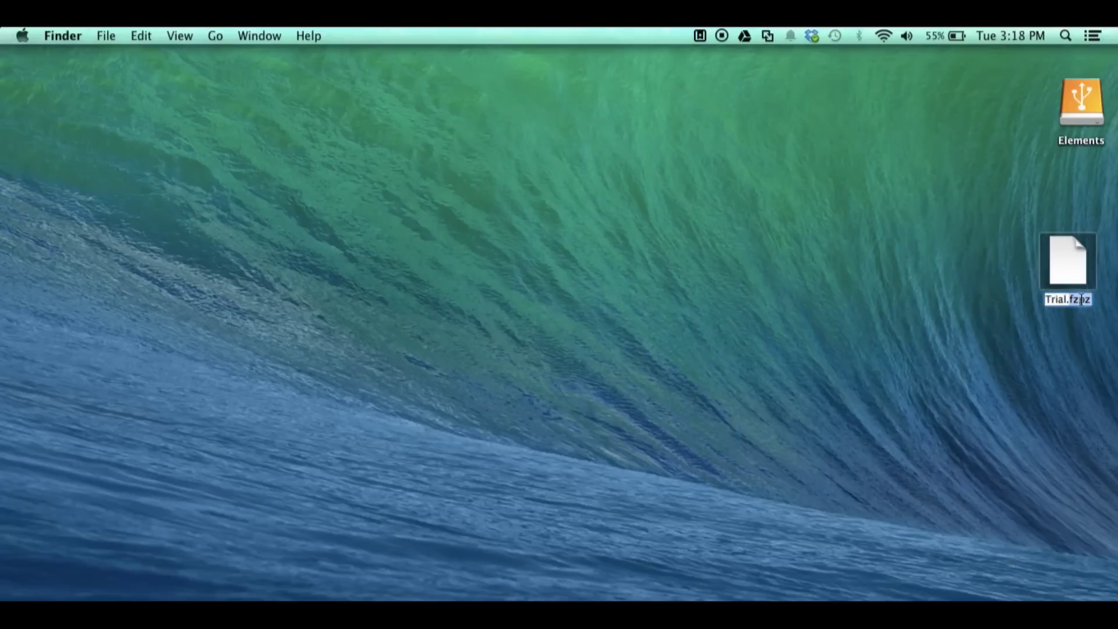
{"action": "type", "text": "zip"}
{"action": "key", "text": "Return"}
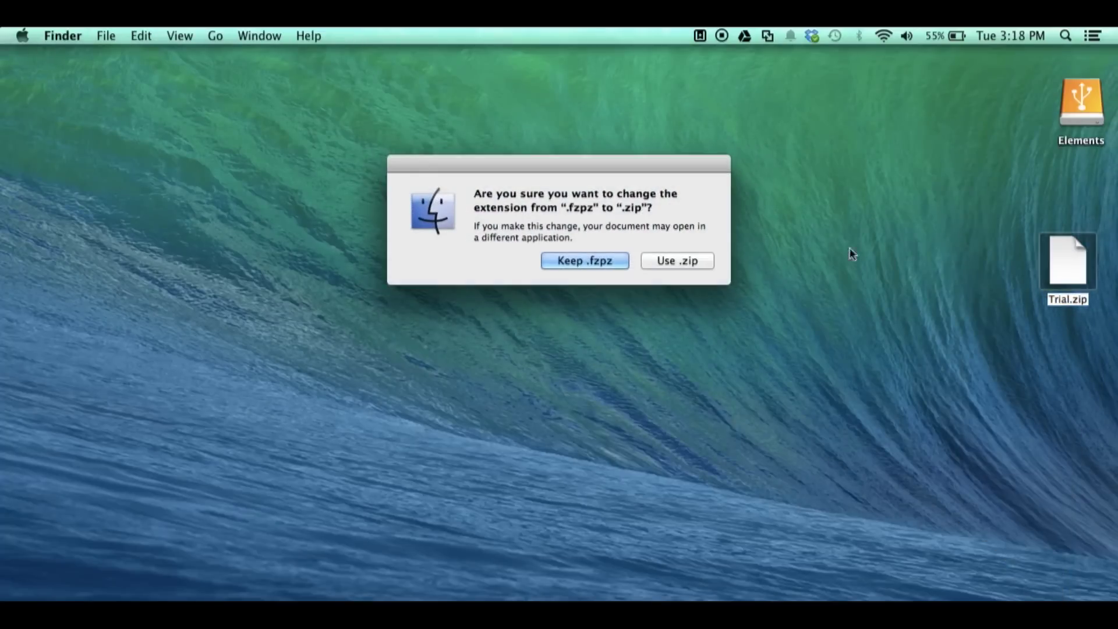
{"action": "left_click", "coordinate": [705, 262]}
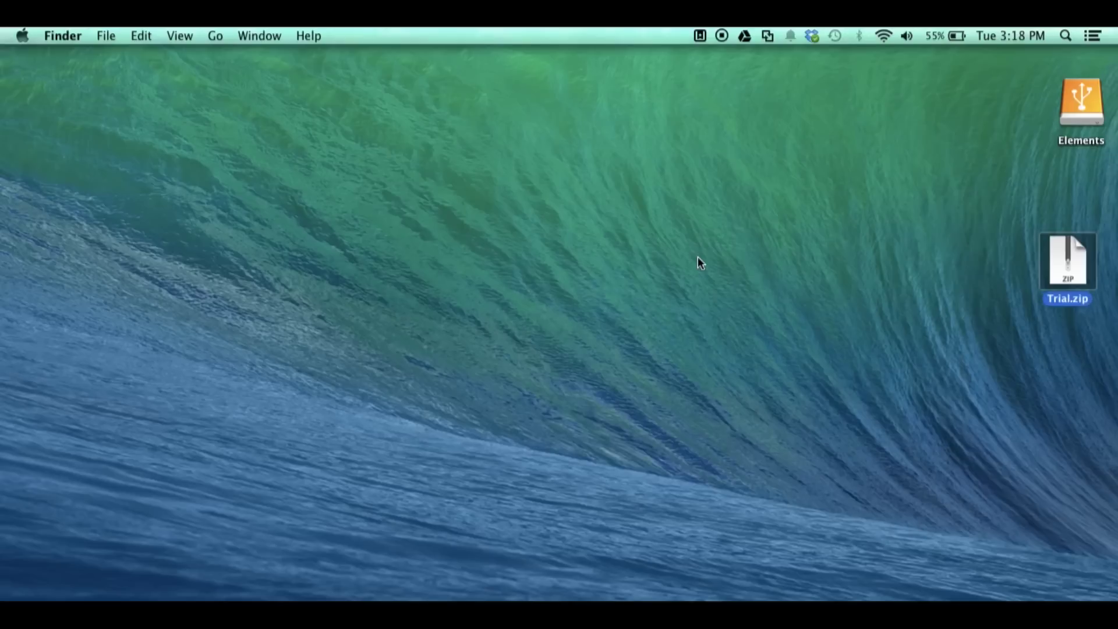
{"action": "double_click", "coordinate": [1069, 271]}
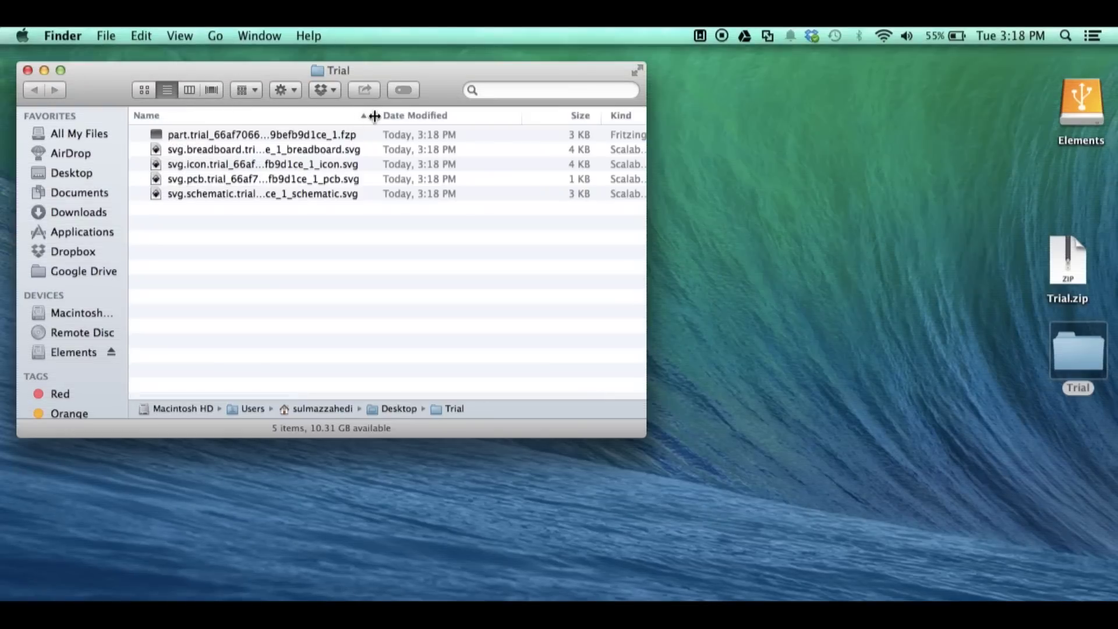
Step: Change the extension of the .fzp part file in the Trial folder to .xml, widening the name column to read it
{"action": "left_click_drag", "start_coordinate": [371, 115], "coordinate": [550, 116]}
{"action": "left_click", "coordinate": [424, 135]}
{"action": "left_click", "coordinate": [388, 138]}
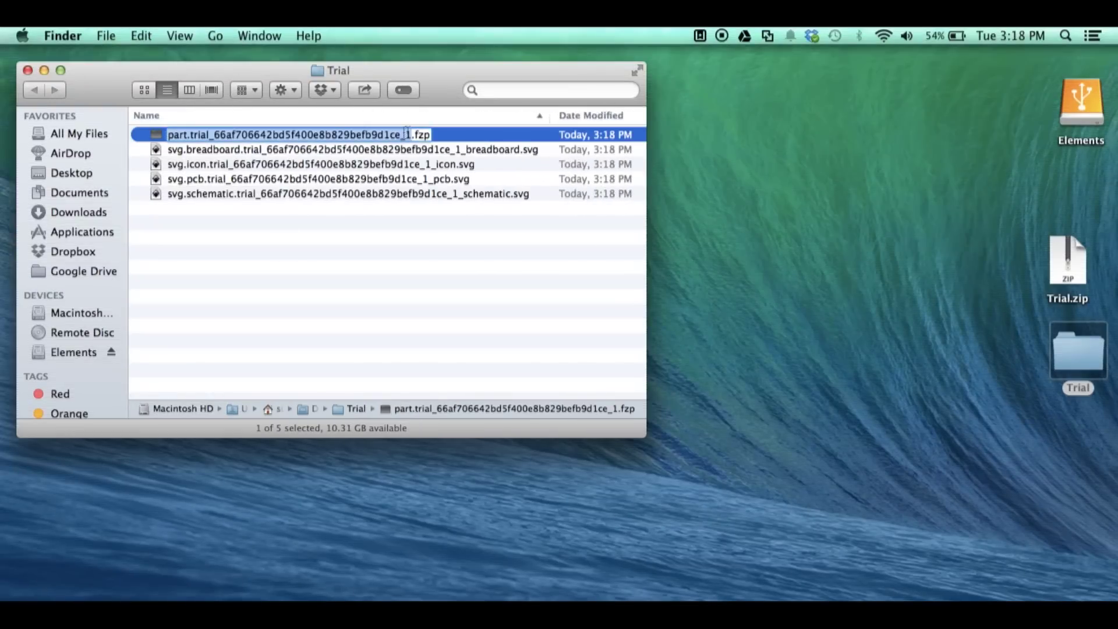
{"action": "double_click", "coordinate": [424, 134]}
{"action": "type", "text": "xml"}
{"action": "key", "text": "Return"}
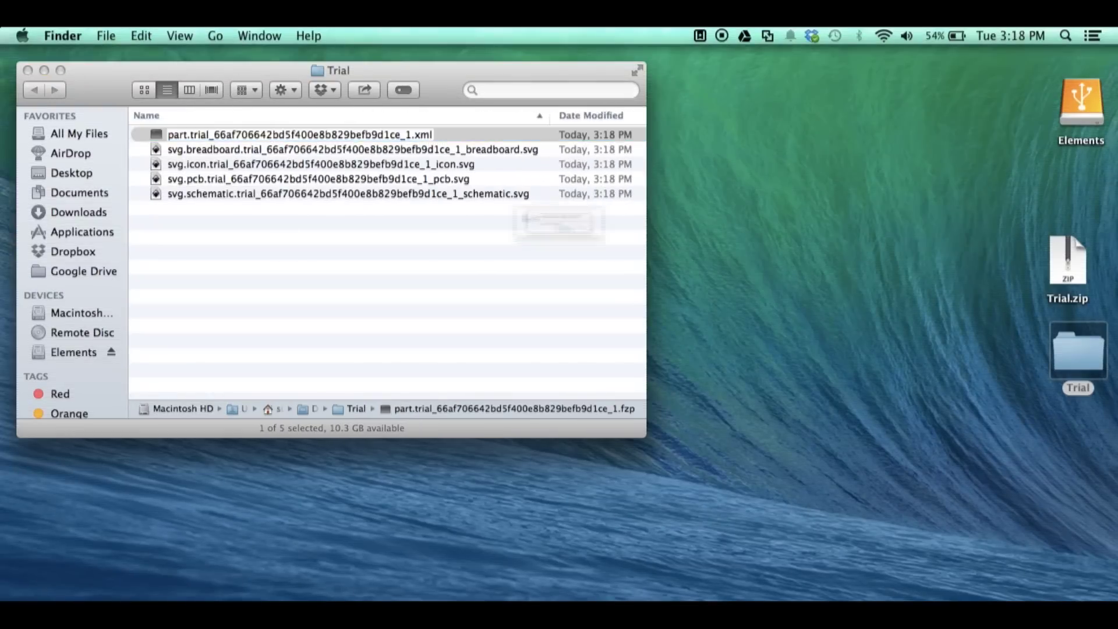
{"action": "left_click", "coordinate": [655, 263]}
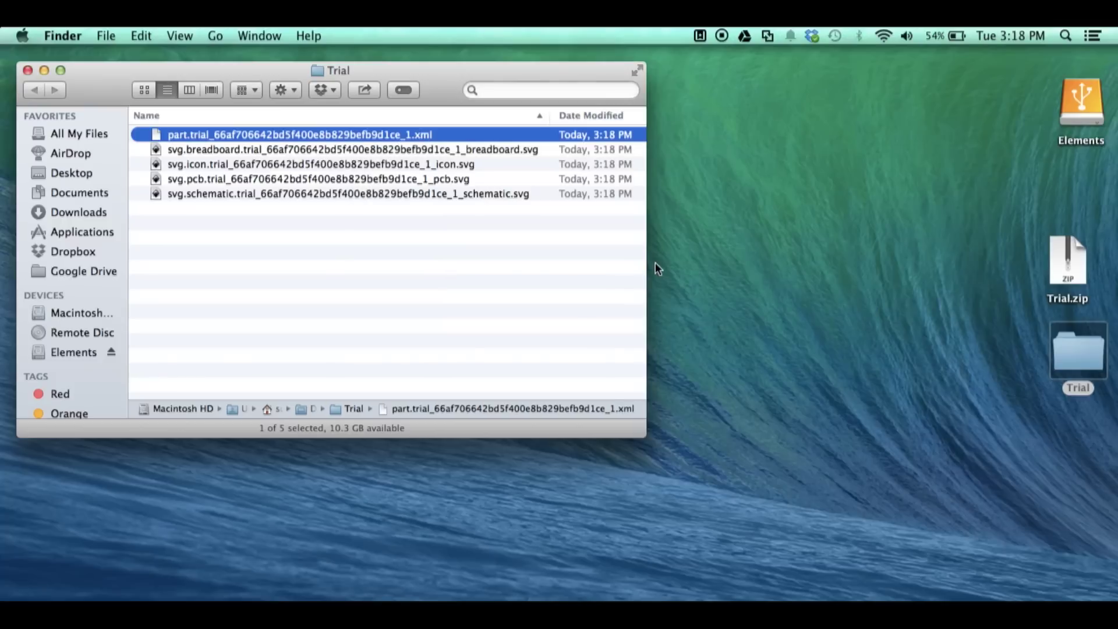
Step: Open the part's XML file in Xcode and shorten its moduleId to "trial_1"
{"action": "double_click", "coordinate": [390, 136]}
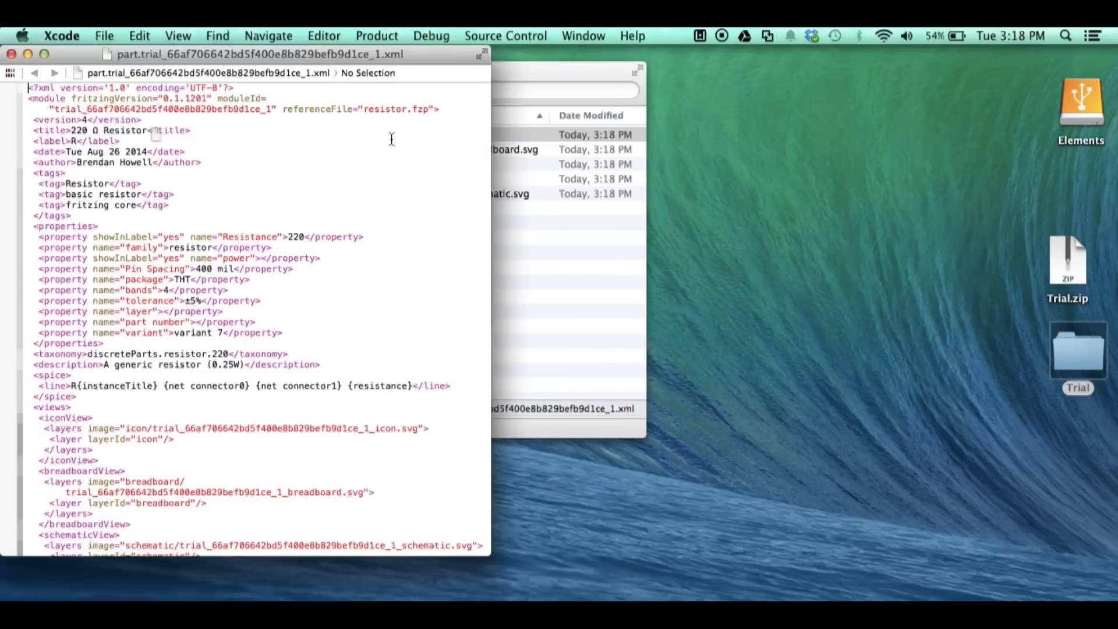
{"action": "left_click", "coordinate": [219, 111]}
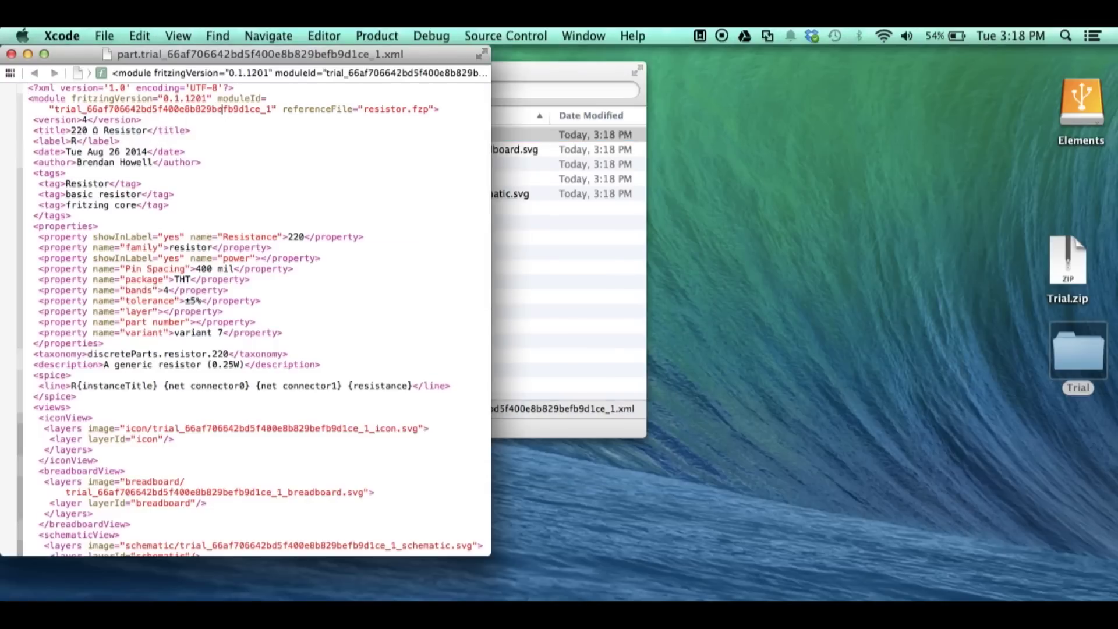
{"action": "key", "text": "Right"}
{"action": "key", "text": "Right"}
{"action": "key", "text": "Right"}
{"action": "key", "text": "Right"}
{"action": "key", "text": "Right"}
{"action": "key", "text": "Right"}
{"action": "key", "text": "Right"}
{"action": "key", "text": "Right"}
{"action": "left_click_drag", "start_coordinate": [261, 109], "coordinate": [87, 109]}
{"action": "key", "text": "BackSpace"}
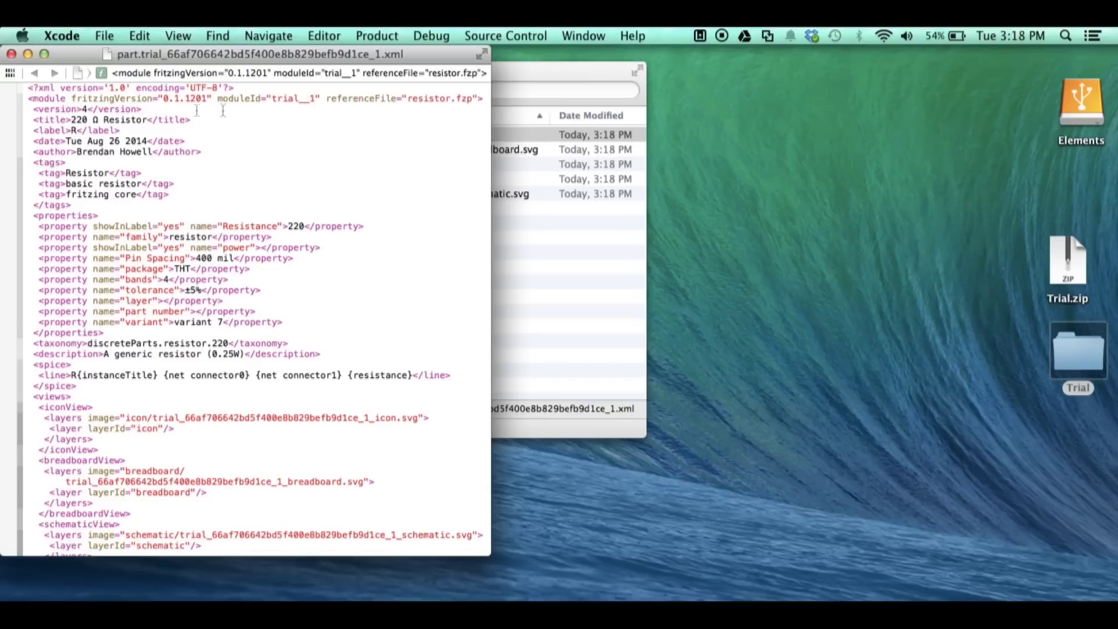
{"action": "key", "text": "BackSpace"}
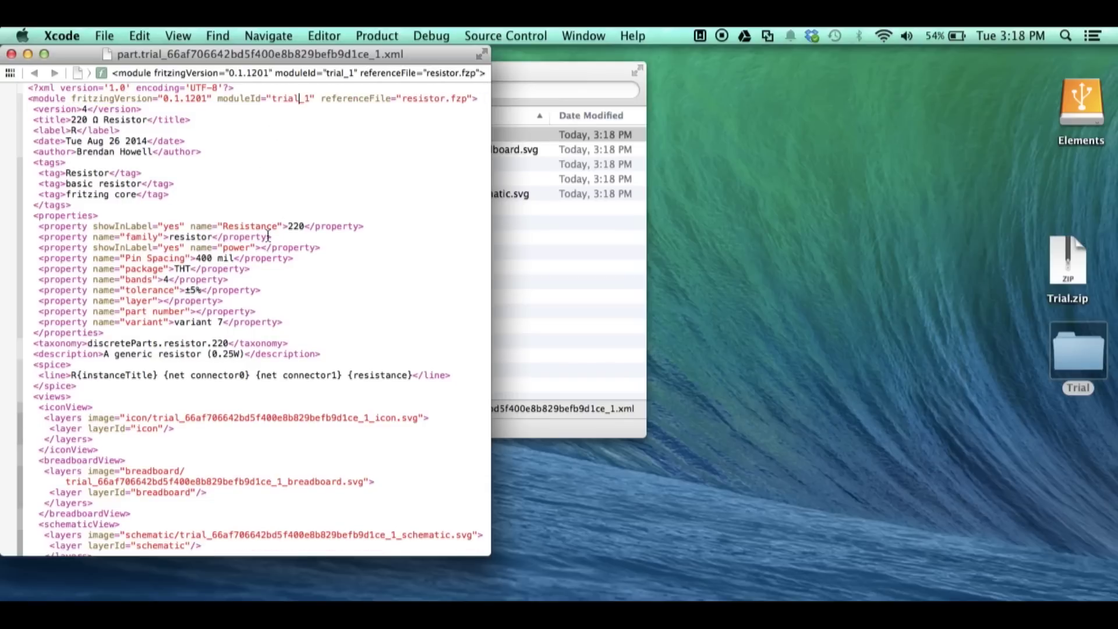
Step: Change the iconView image path to "icon/trial_1.icon.svg"
{"action": "scroll", "coordinate": [232, 332], "scroll_direction": "down", "scroll_amount": 5}
{"action": "left_click_drag", "start_coordinate": [186, 316], "coordinate": [357, 316]}
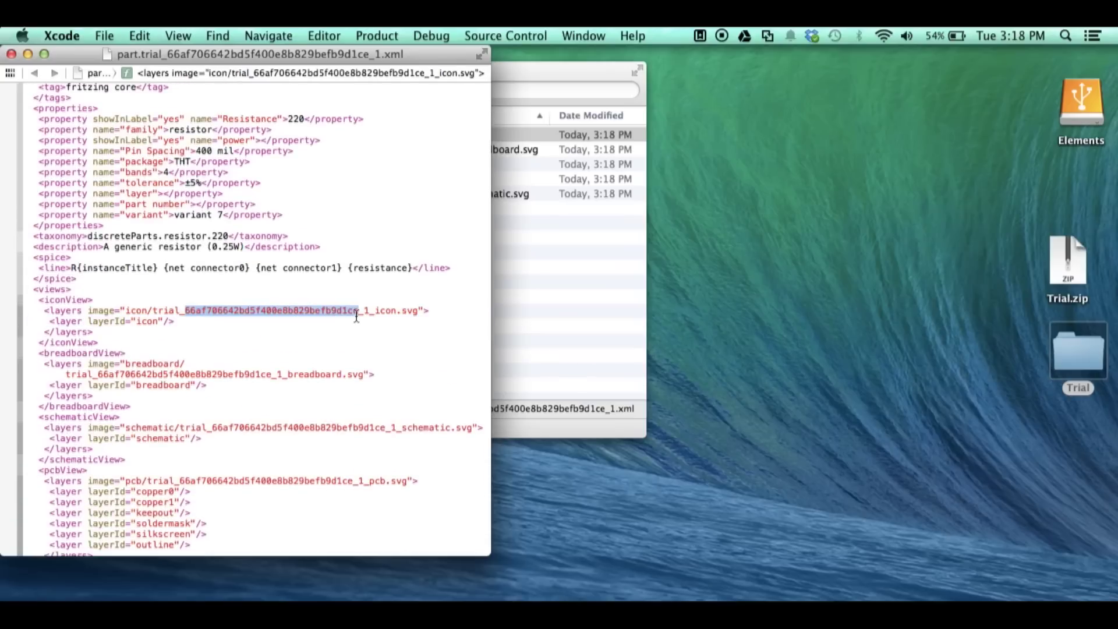
{"action": "key", "text": "BackSpace"}
{"action": "key", "text": "Delete"}
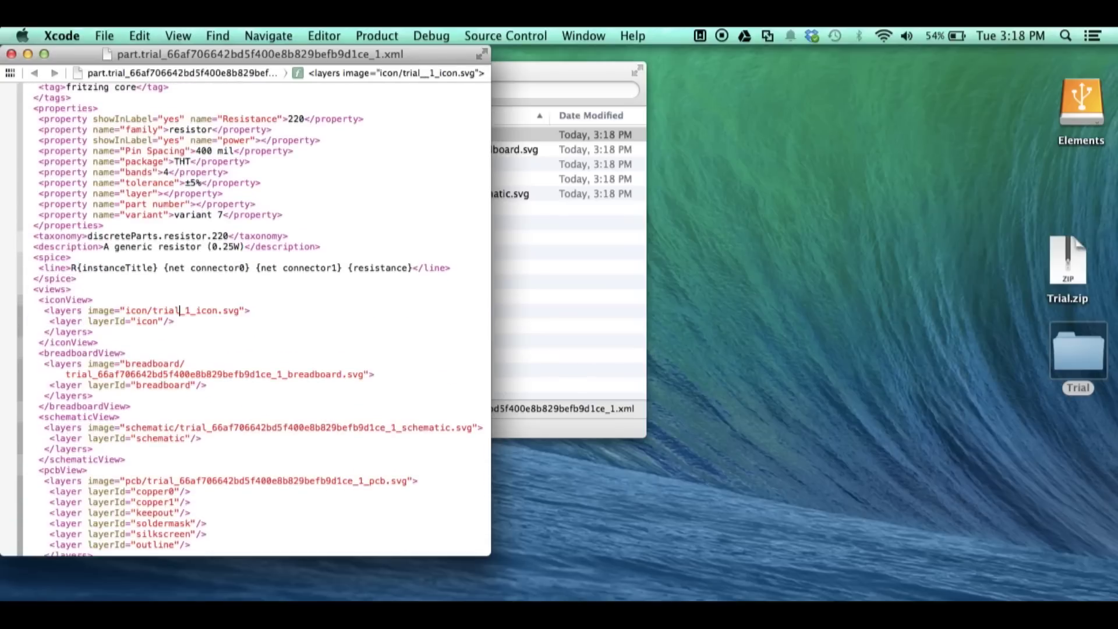
{"action": "key", "text": "Right"}
{"action": "key", "text": "Right"}
{"action": "key", "text": "BackSpace"}
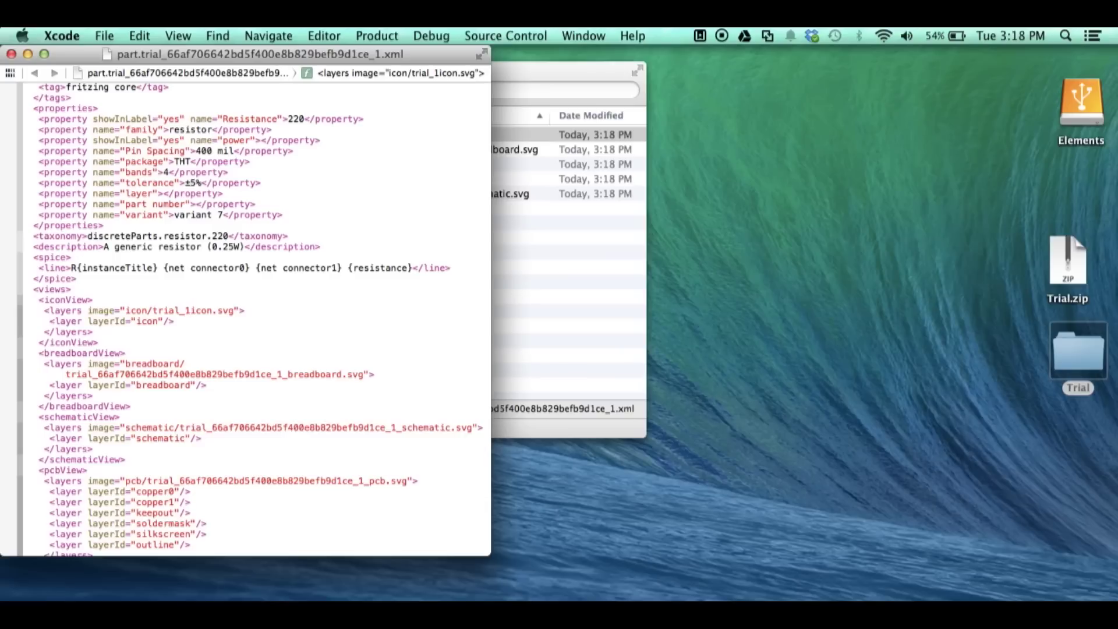
{"action": "type", "text": "."}
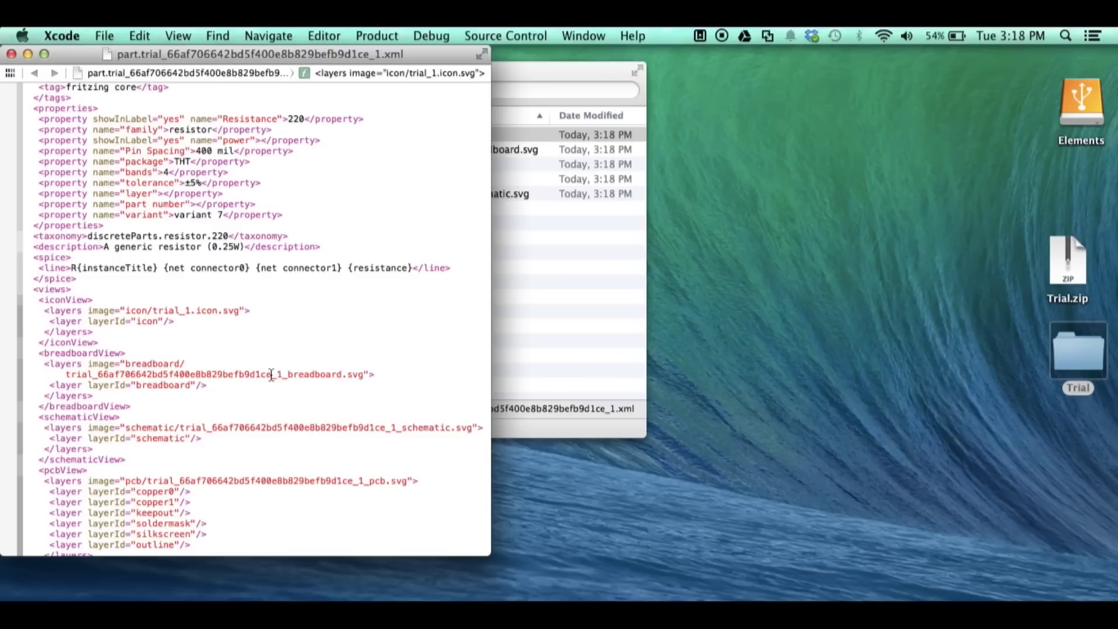
Step: Change the breadboardView image path to "breadboard/trial_1.breadboard.svg"
{"action": "left_click_drag", "start_coordinate": [271, 375], "coordinate": [97, 374]}
{"action": "key", "text": "BackSpace"}
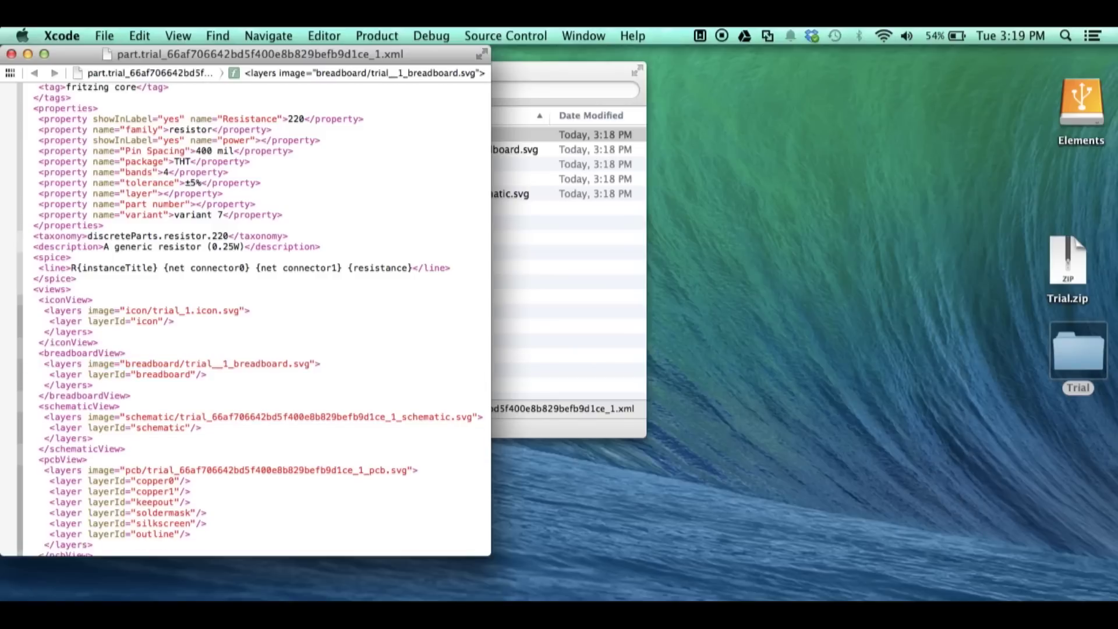
{"action": "key", "text": "Right"}
{"action": "key", "text": "Delete"}
{"action": "type", "text": "."}
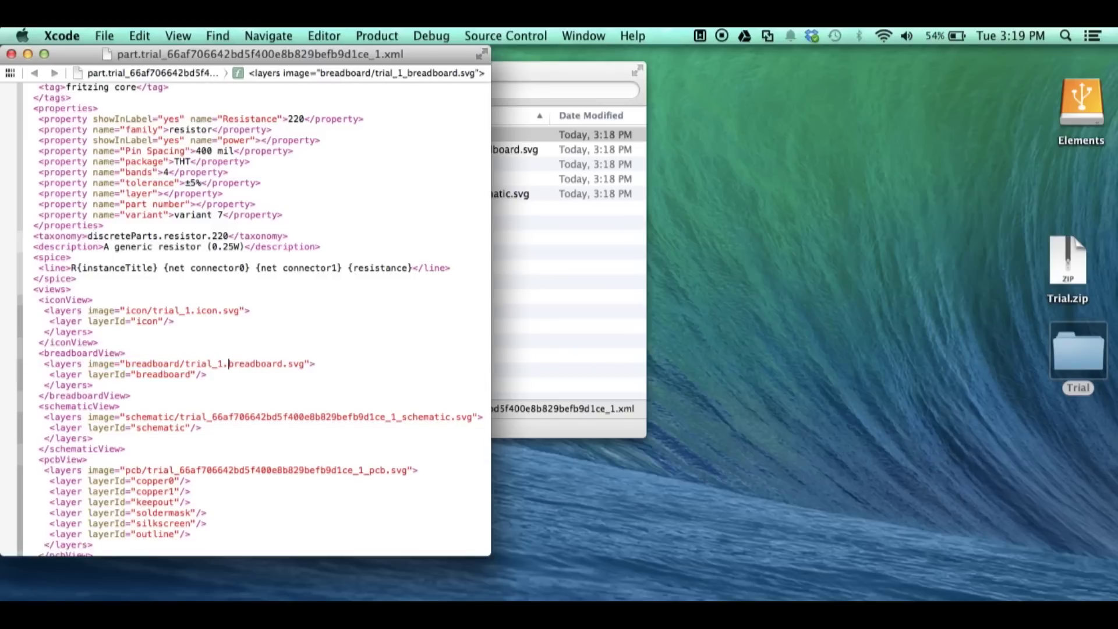
Step: Remove the long hexadecimal suffix after "trial_" from the schematicView image path
{"action": "scroll", "coordinate": [244, 320], "scroll_direction": "down", "scroll_amount": 2}
{"action": "left_click", "coordinate": [213, 317]}
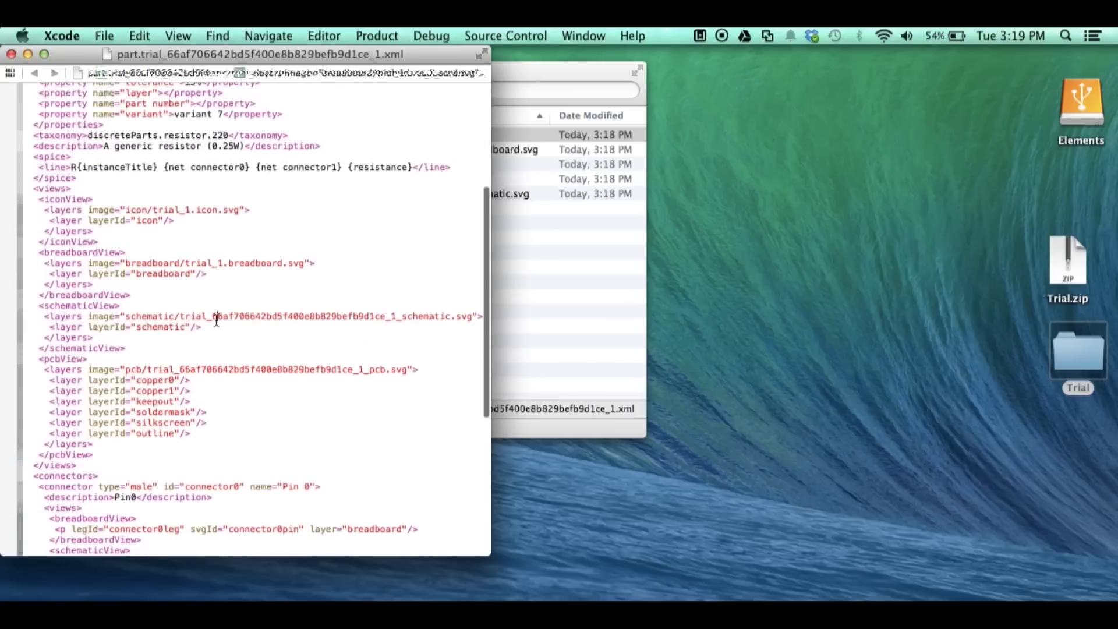
{"action": "left_click_drag", "start_coordinate": [214, 317], "coordinate": [389, 322]}
{"action": "key", "text": "BackSpace"}
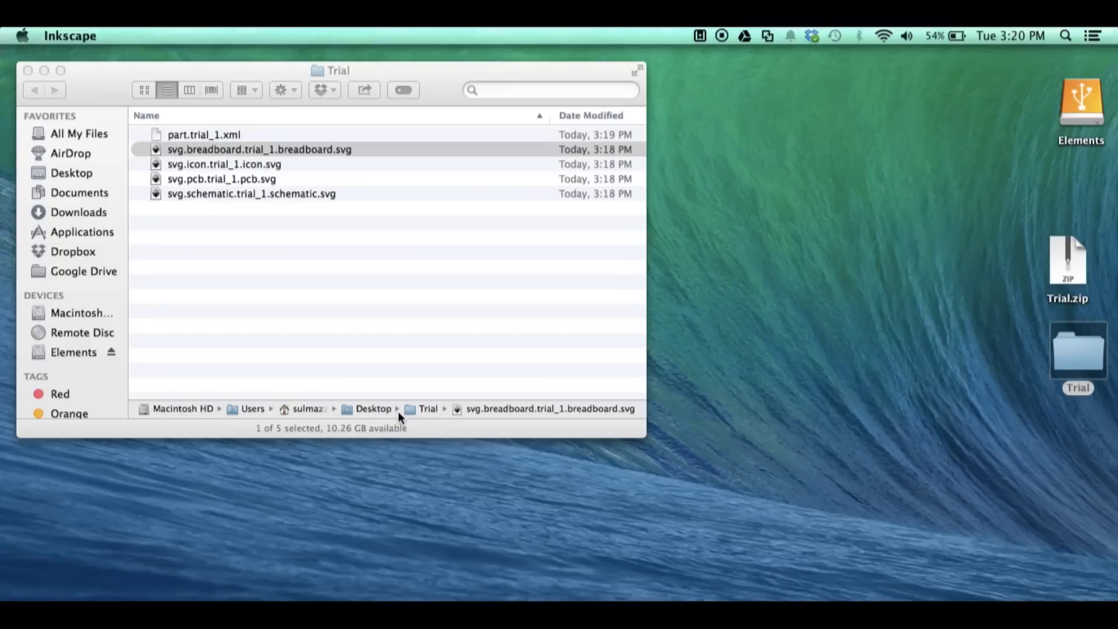
Step: In Inkscape, enter the resistor's group in the breadboard SVG and fill the brown band with dark green
{"action": "left_click", "coordinate": [260, 244]}
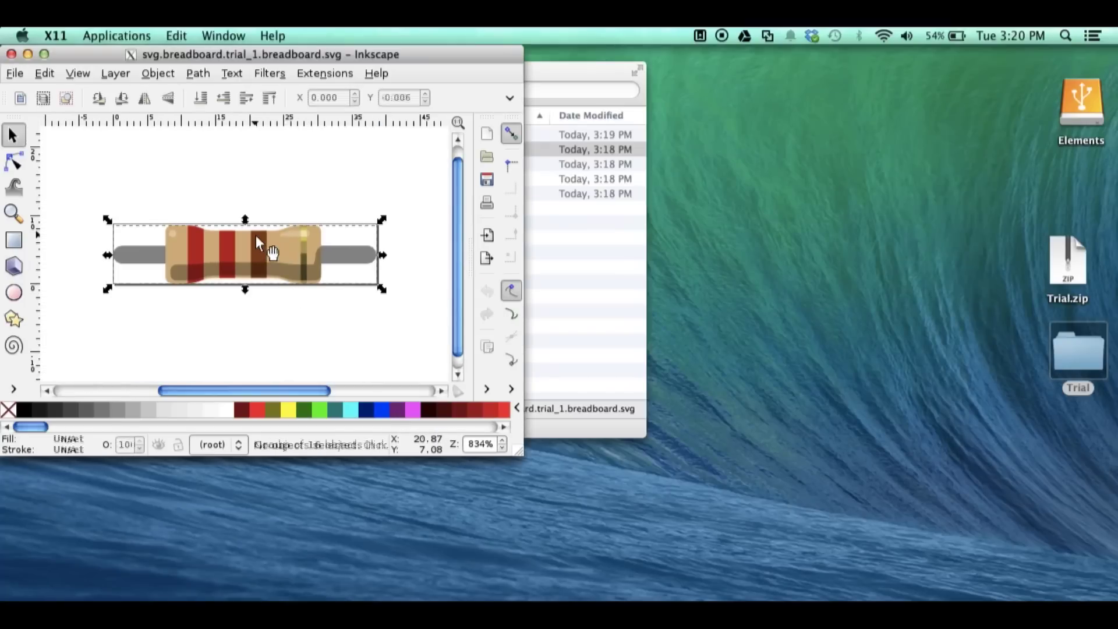
{"action": "double_click", "coordinate": [260, 244]}
{"action": "left_click", "coordinate": [260, 244]}
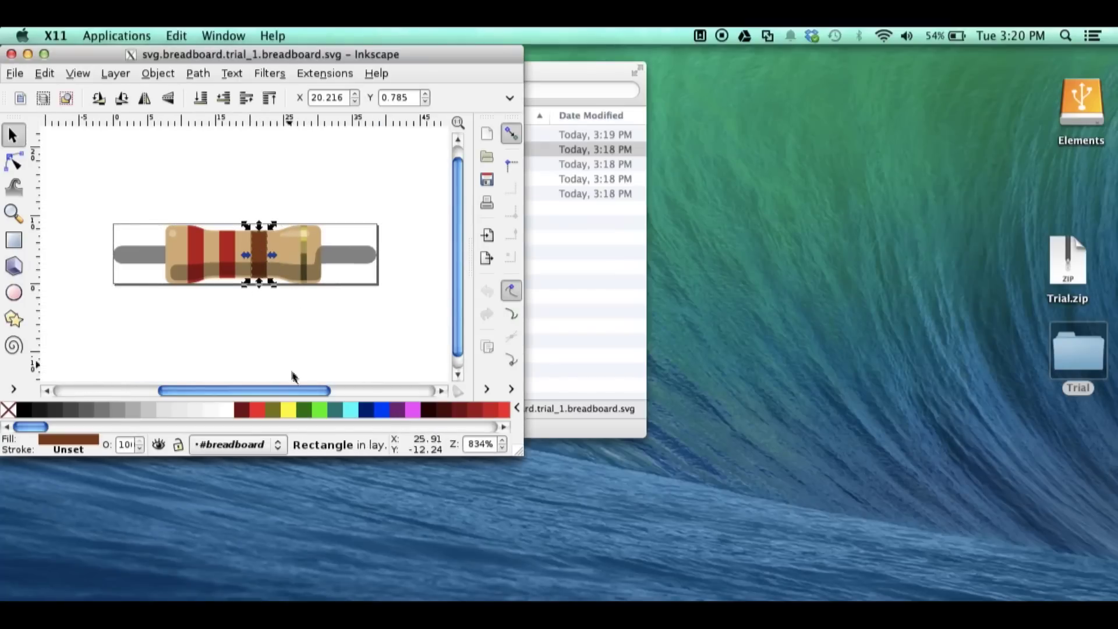
{"action": "left_click", "coordinate": [304, 411]}
Step: Fill the resistor's middle red band with bright green and the leftmost red band with cyan
{"action": "left_click", "coordinate": [228, 262]}
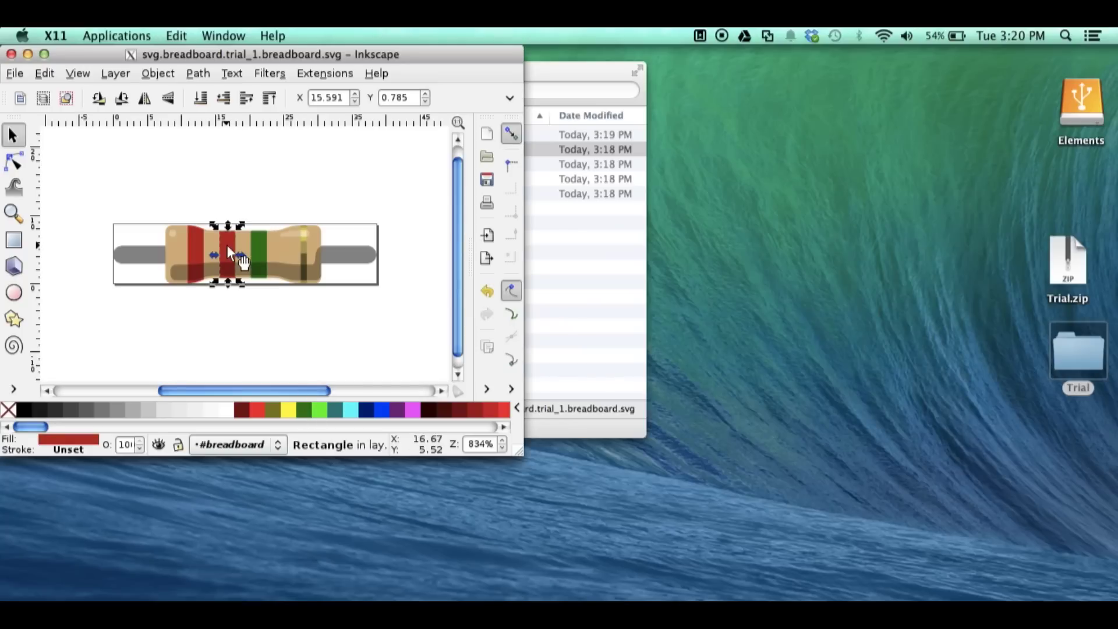
{"action": "left_click", "coordinate": [319, 411]}
{"action": "left_click", "coordinate": [192, 244]}
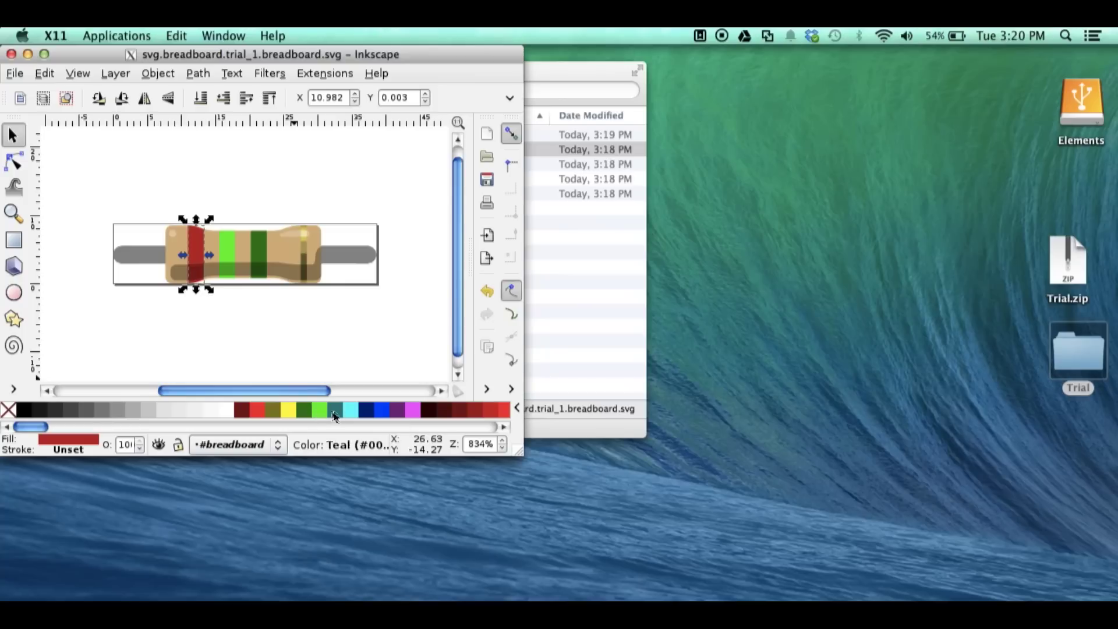
{"action": "left_click", "coordinate": [352, 410]}
Step: Delete the shadow path along the lower resistor body and the shadow rectangle over the gold band
{"action": "left_click", "coordinate": [291, 268]}
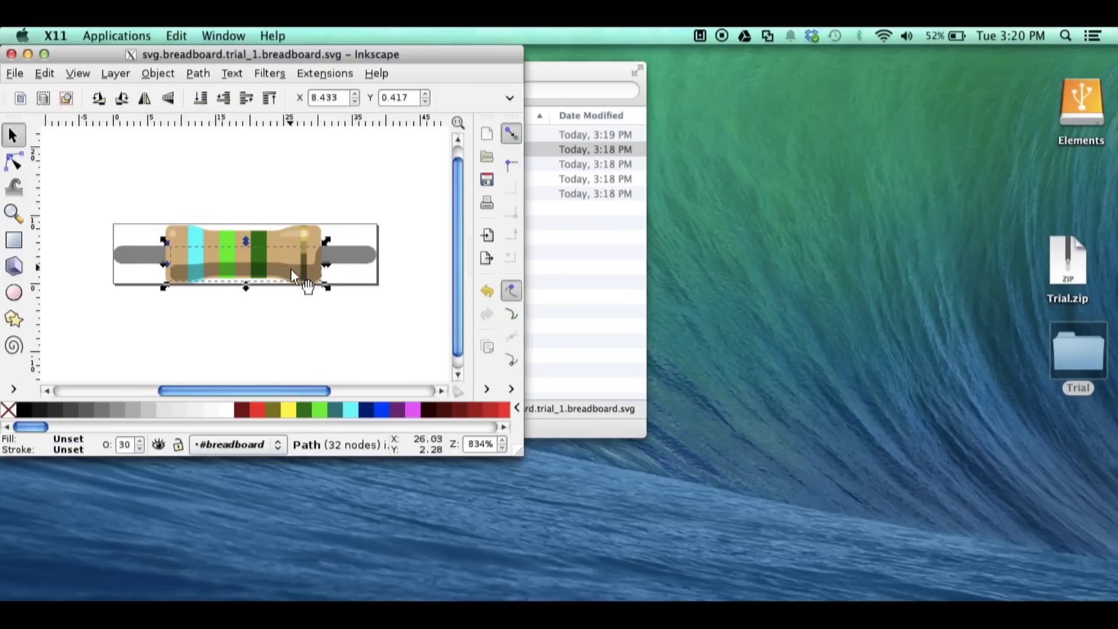
{"action": "left_click", "coordinate": [291, 271]}
{"action": "key", "text": "Delete"}
{"action": "left_click", "coordinate": [305, 266]}
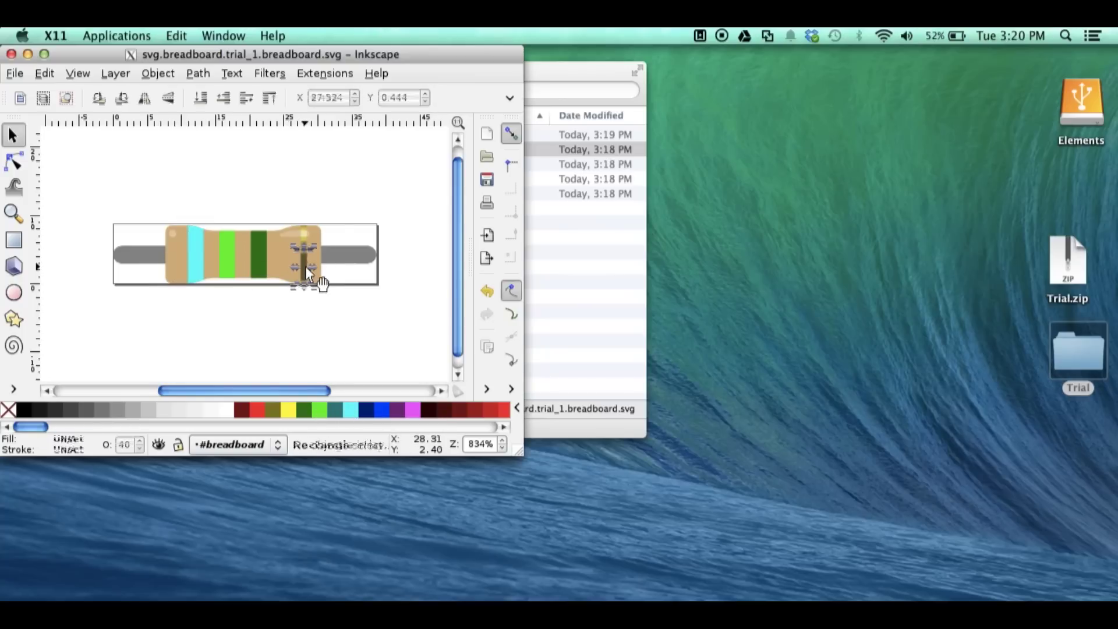
{"action": "key", "text": "Escape"}
Step: Fill the resistor's gold band with white and deselect it
{"action": "left_click", "coordinate": [304, 253]}
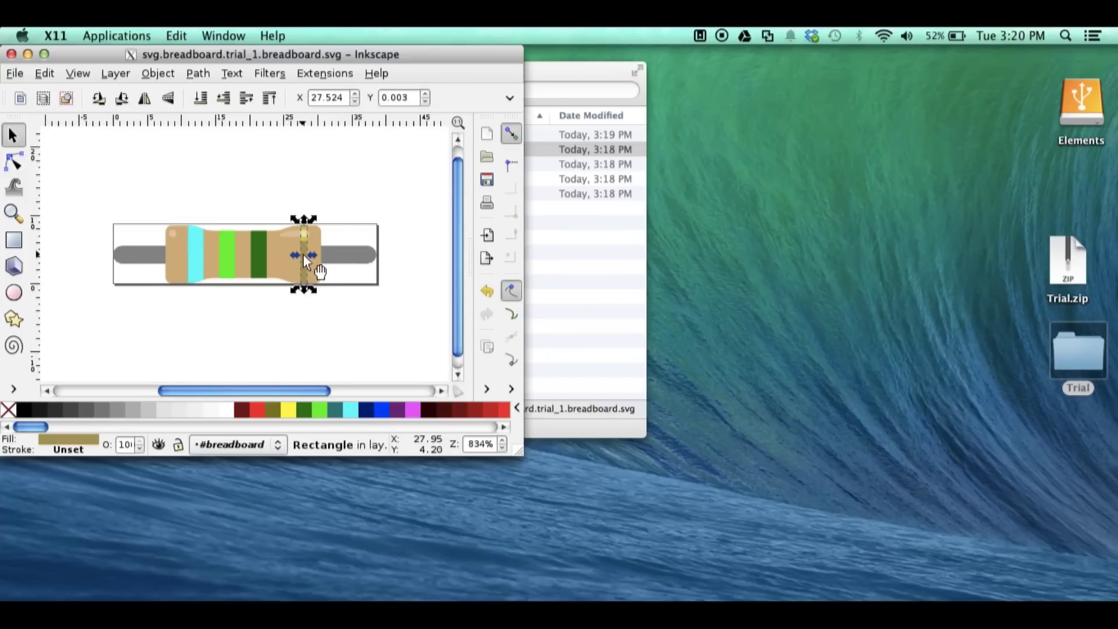
{"action": "left_click", "coordinate": [225, 409]}
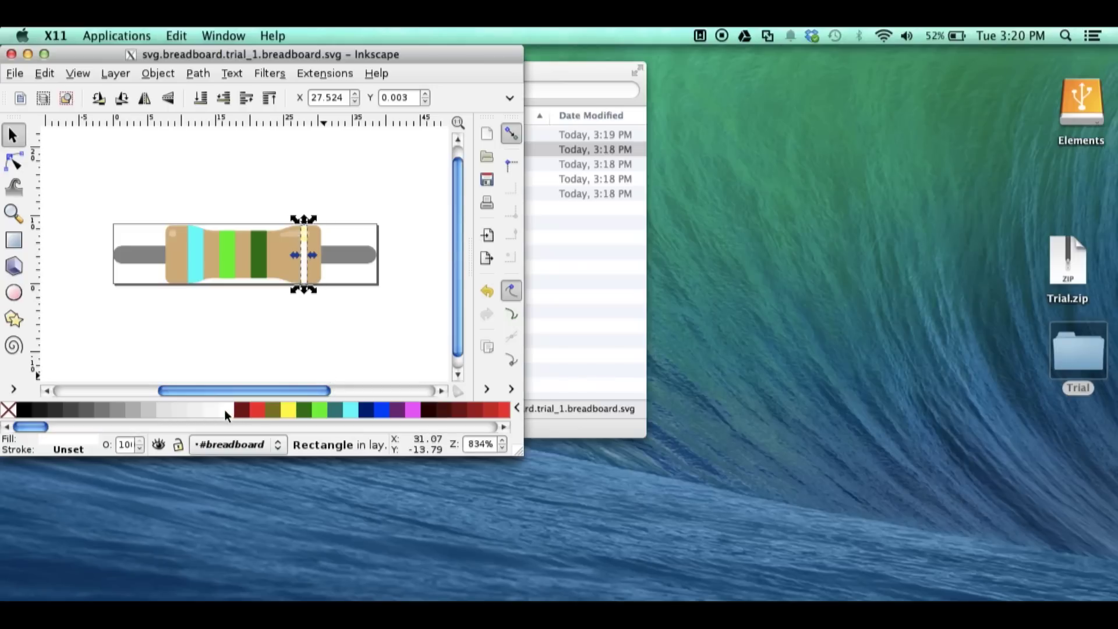
{"action": "left_click", "coordinate": [284, 164]}
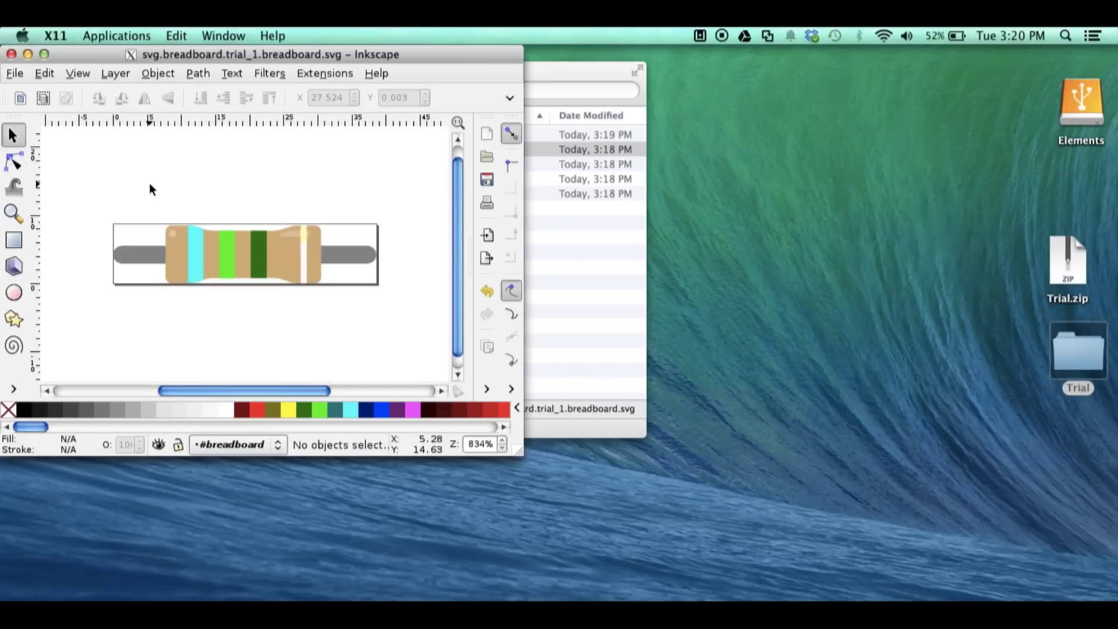
Step: Examine the breadboard group's connector pin and leg nodes, connector0pin to connector1leg, in the XML Editor
{"action": "left_click", "coordinate": [45, 73]}
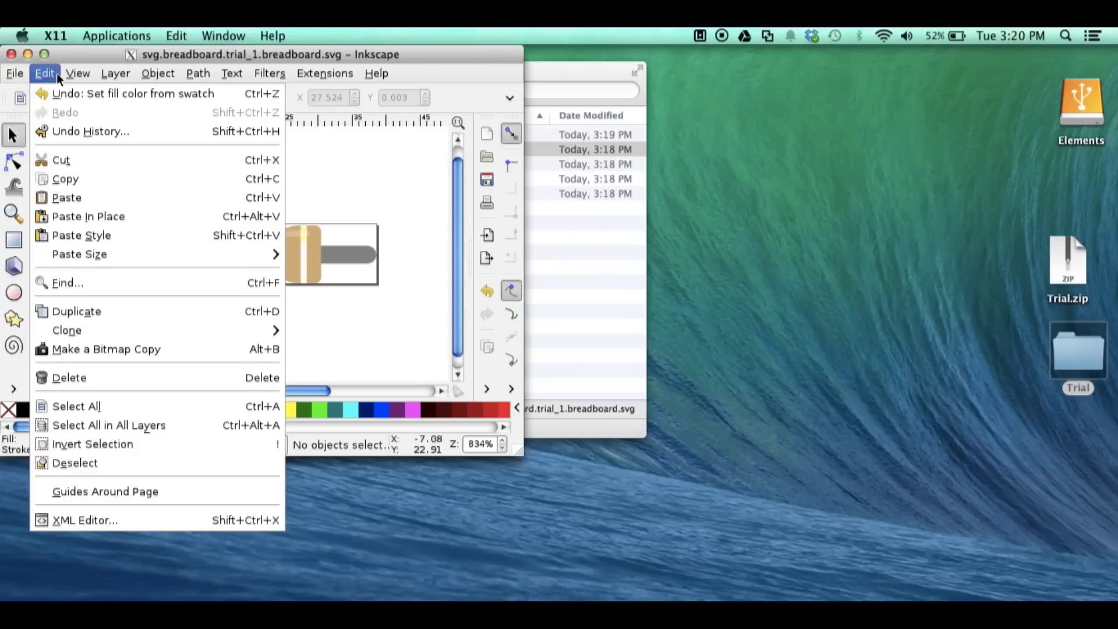
{"action": "left_click", "coordinate": [95, 522]}
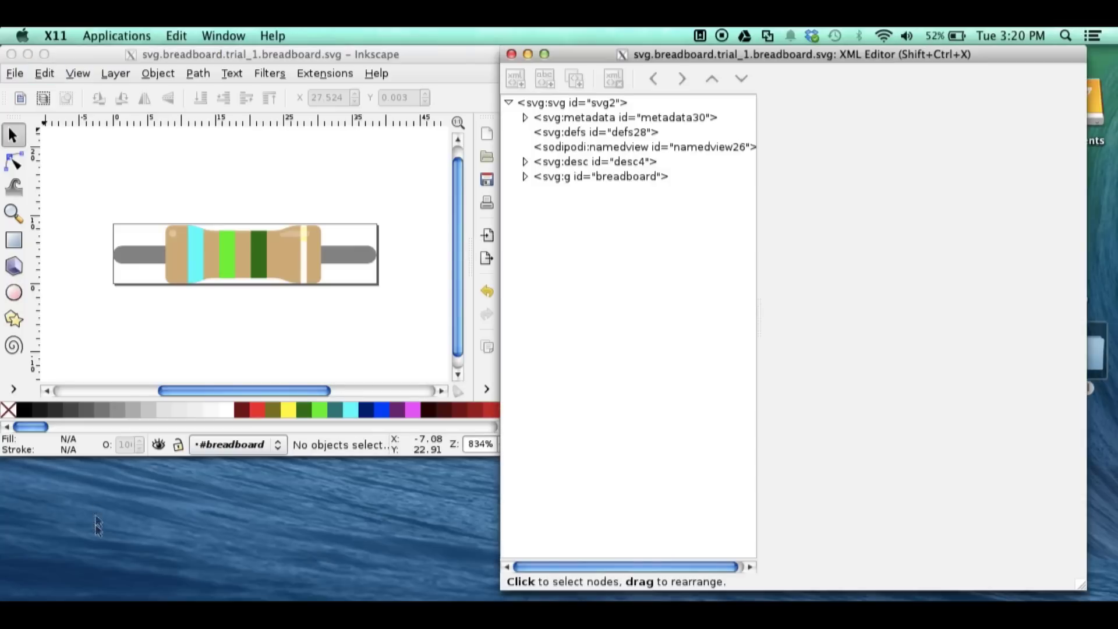
{"action": "left_click", "coordinate": [524, 176]}
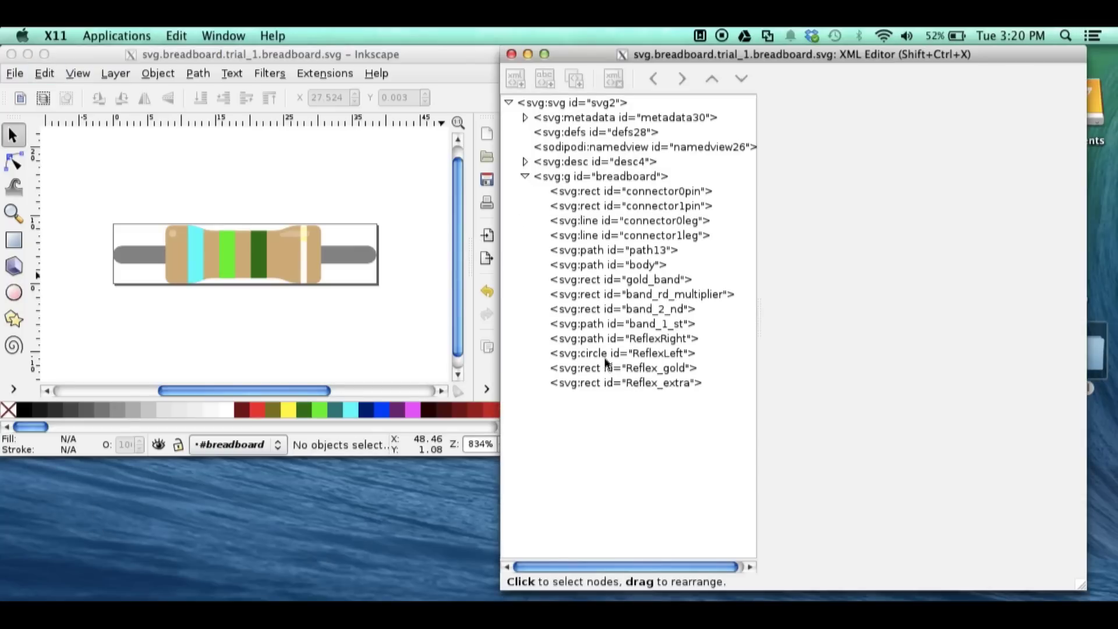
{"action": "left_click", "coordinate": [640, 191]}
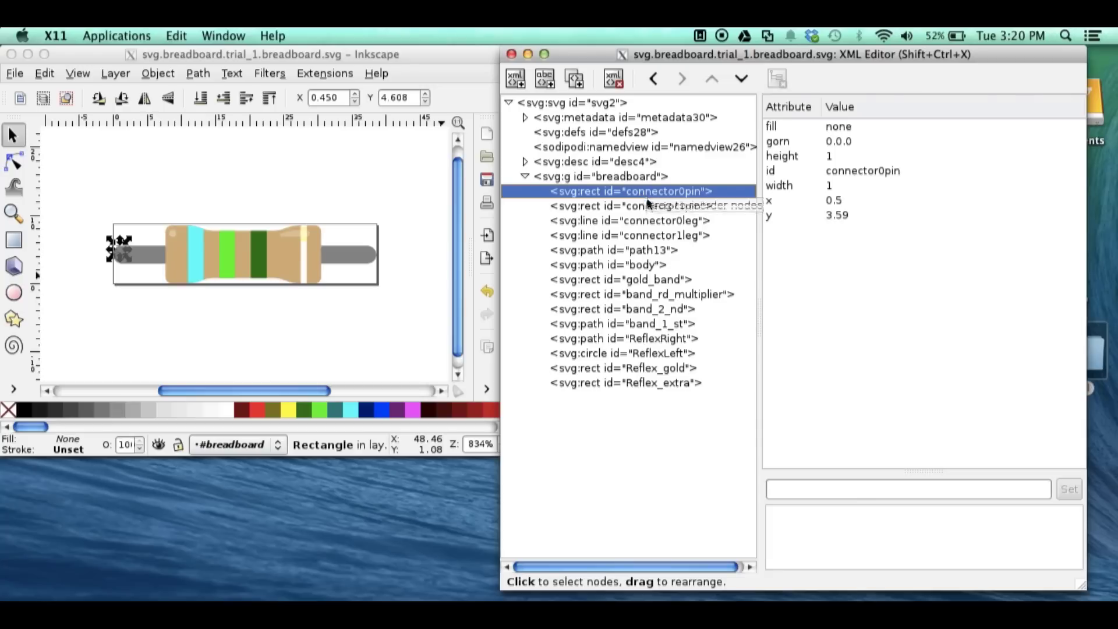
{"action": "left_click", "coordinate": [652, 206]}
{"action": "left_click", "coordinate": [652, 220]}
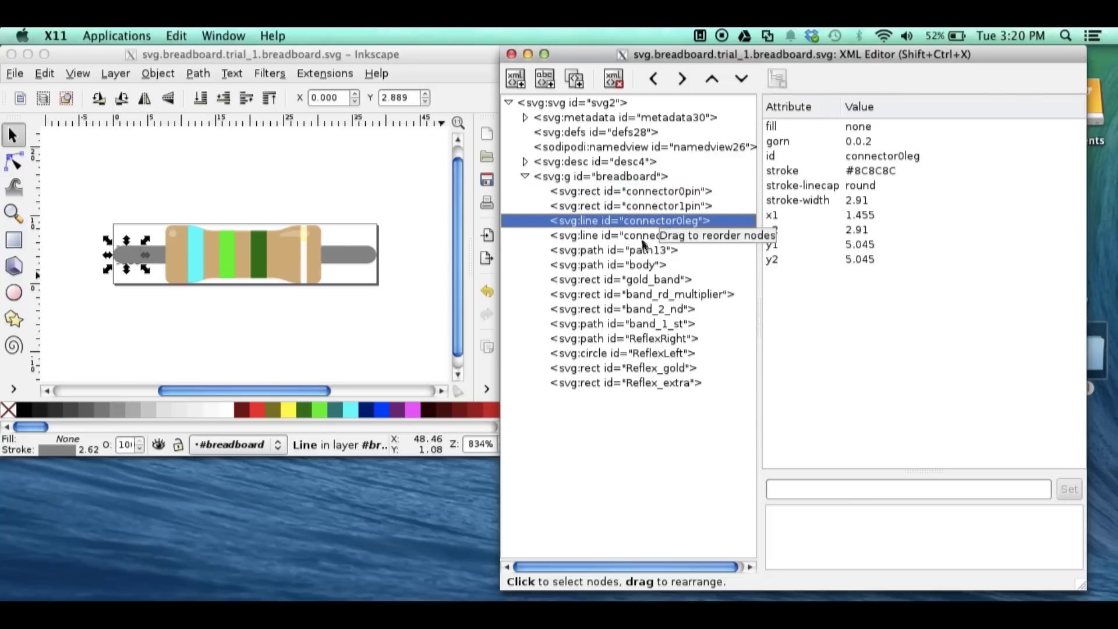
{"action": "left_click", "coordinate": [650, 236]}
{"action": "left_click", "coordinate": [624, 444]}
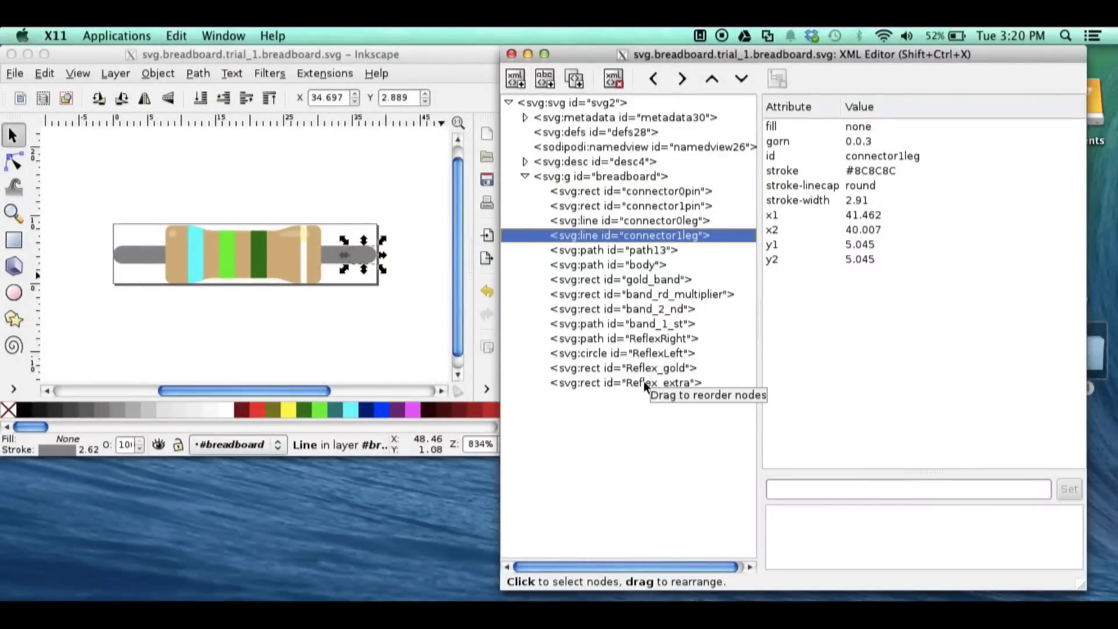
{"action": "left_click", "coordinate": [511, 54]}
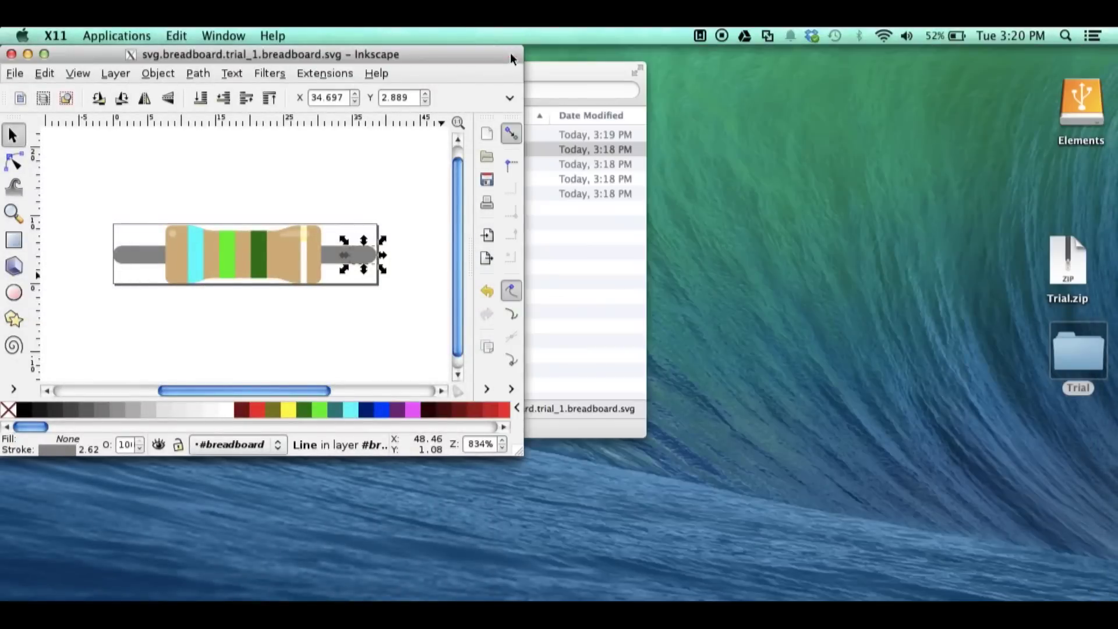
Step: Save the drawing over the existing file as Plain SVG and close it without saving as Inkscape SVG
{"action": "left_click", "coordinate": [17, 74]}
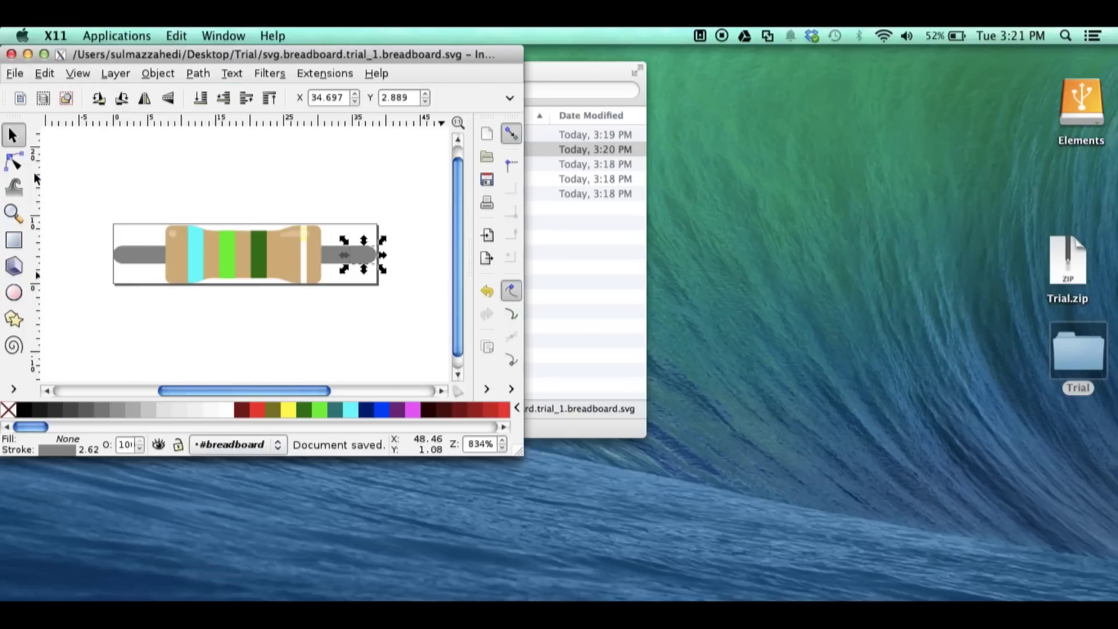
{"action": "left_click", "coordinate": [15, 73]}
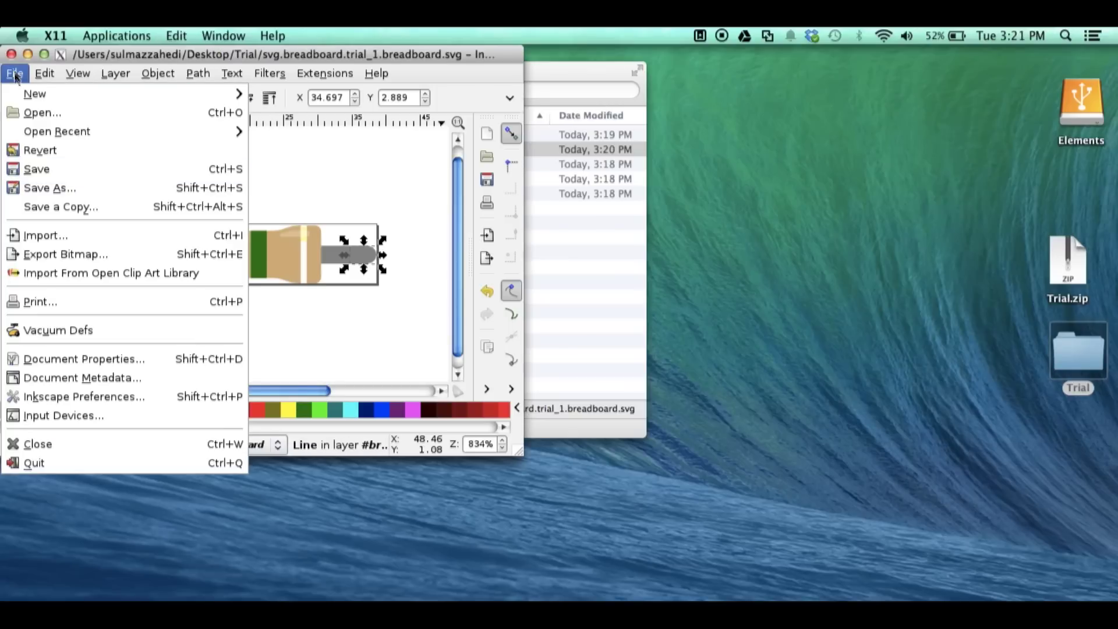
{"action": "left_click", "coordinate": [34, 187]}
{"action": "left_click", "coordinate": [295, 182]}
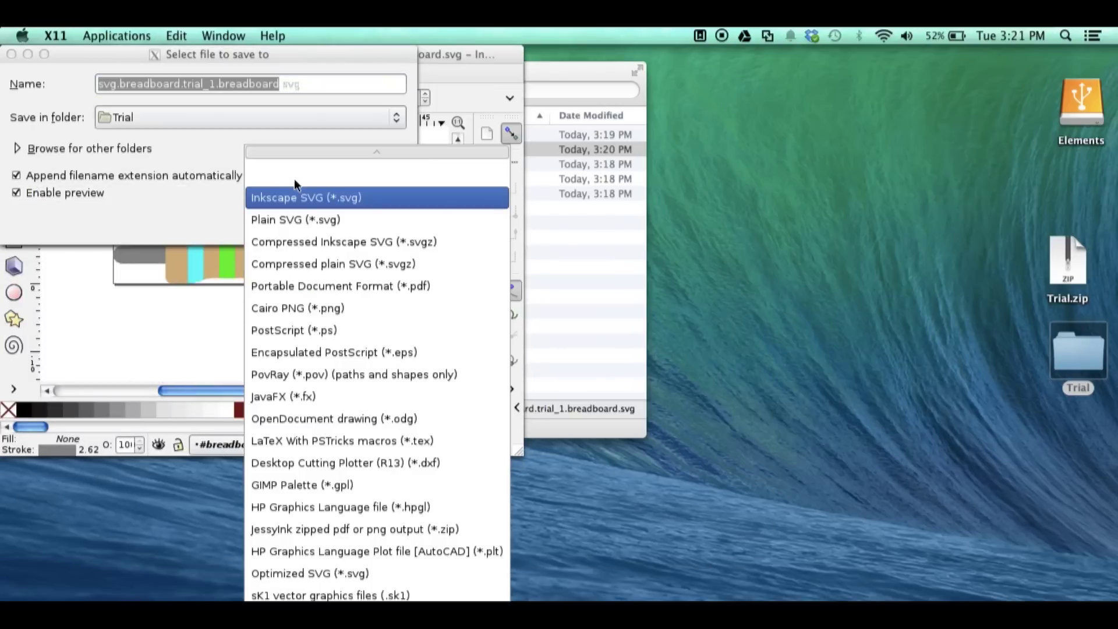
{"action": "left_click", "coordinate": [300, 220]}
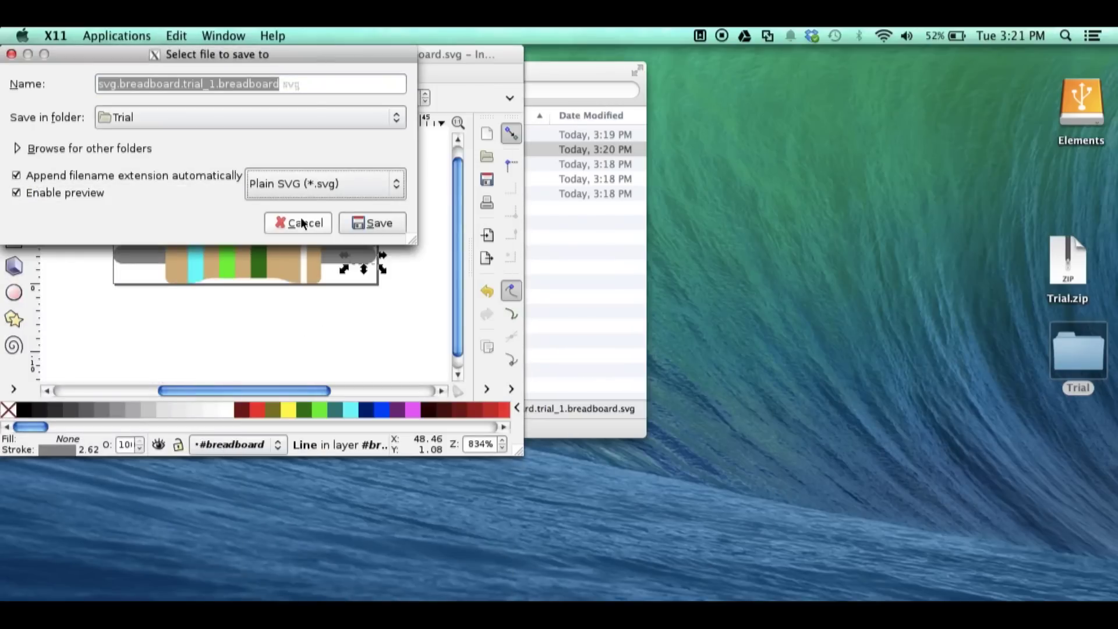
{"action": "left_click", "coordinate": [362, 223]}
{"action": "left_click", "coordinate": [385, 331]}
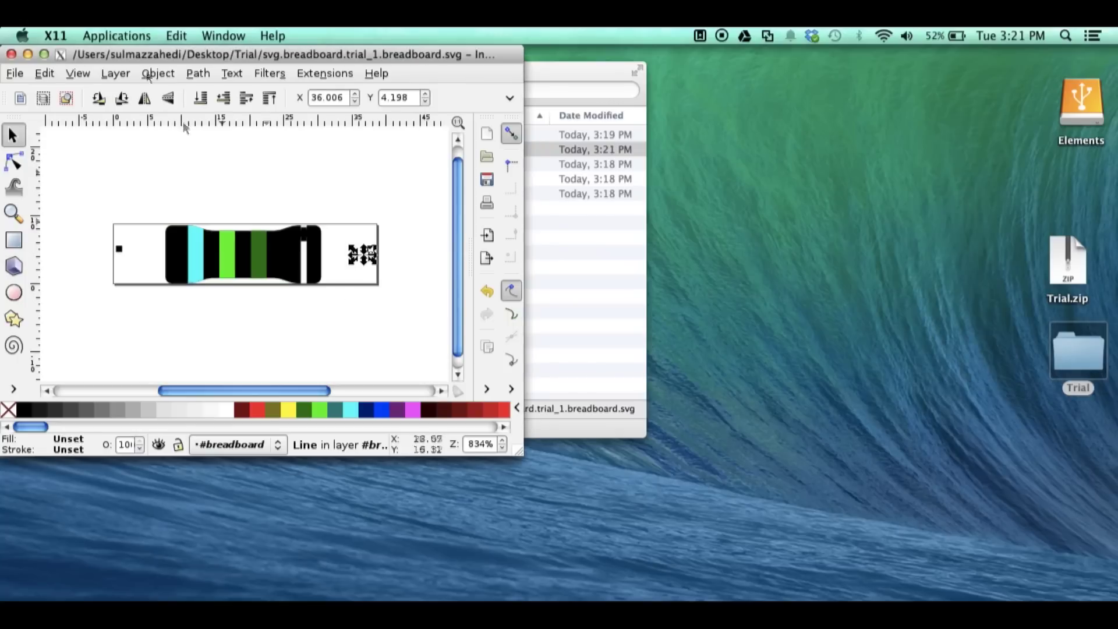
{"action": "left_click", "coordinate": [11, 54]}
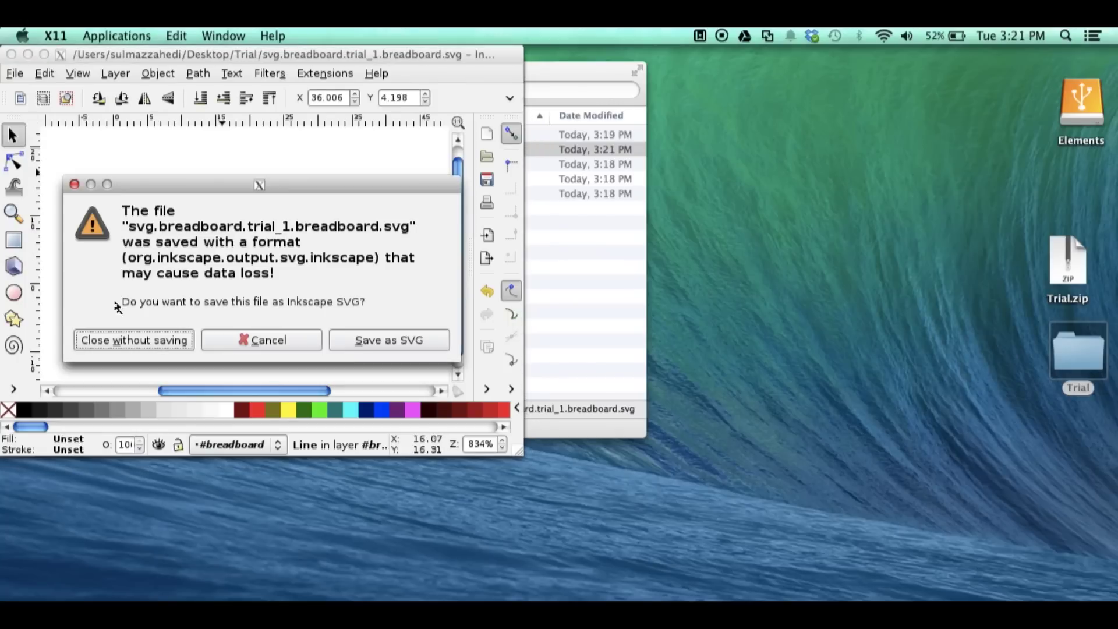
{"action": "left_click", "coordinate": [140, 343]}
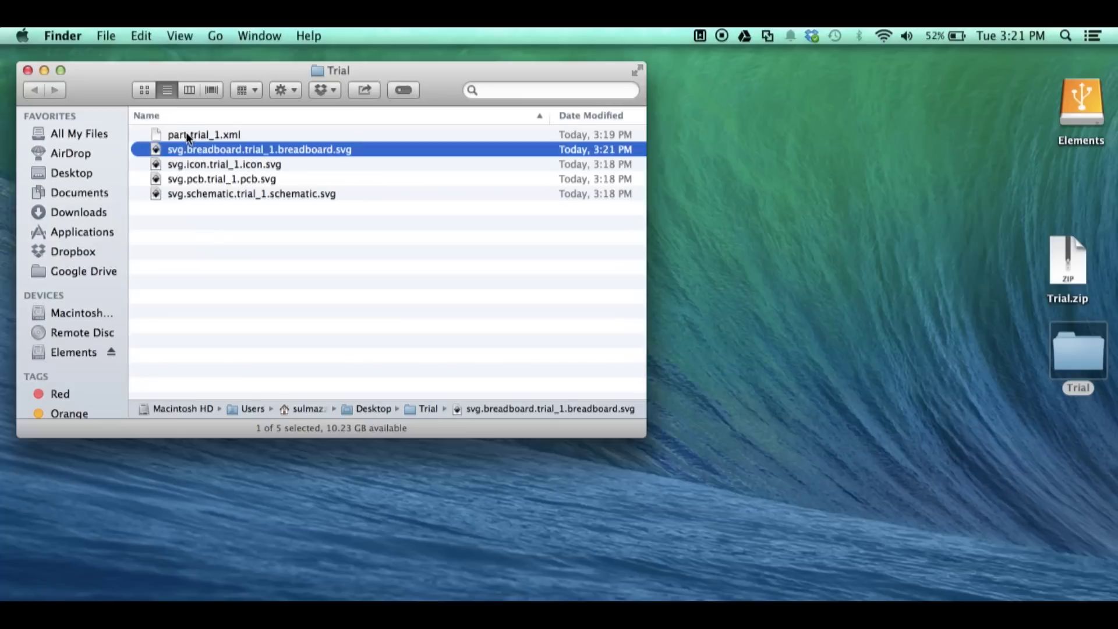
Step: In Finder, rename part.trial_1.xml to part.trial_1.fzp, accepting the new extension, and select all files in the Trial folder
{"action": "left_click", "coordinate": [191, 134]}
{"action": "left_click", "coordinate": [191, 133]}
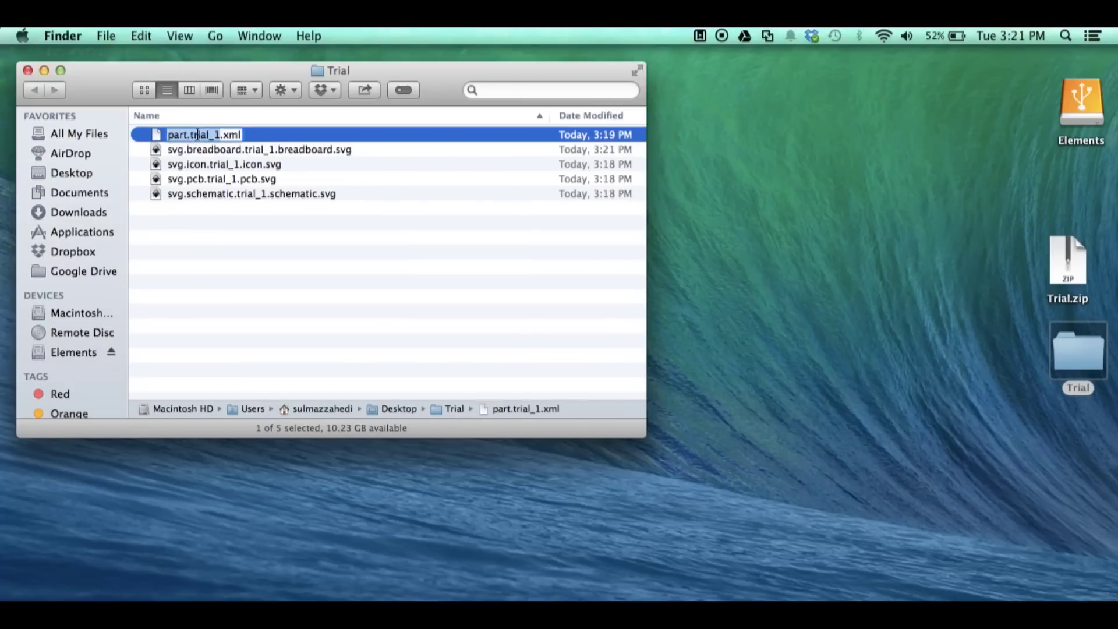
{"action": "double_click", "coordinate": [230, 135]}
{"action": "type", "text": "fzp"}
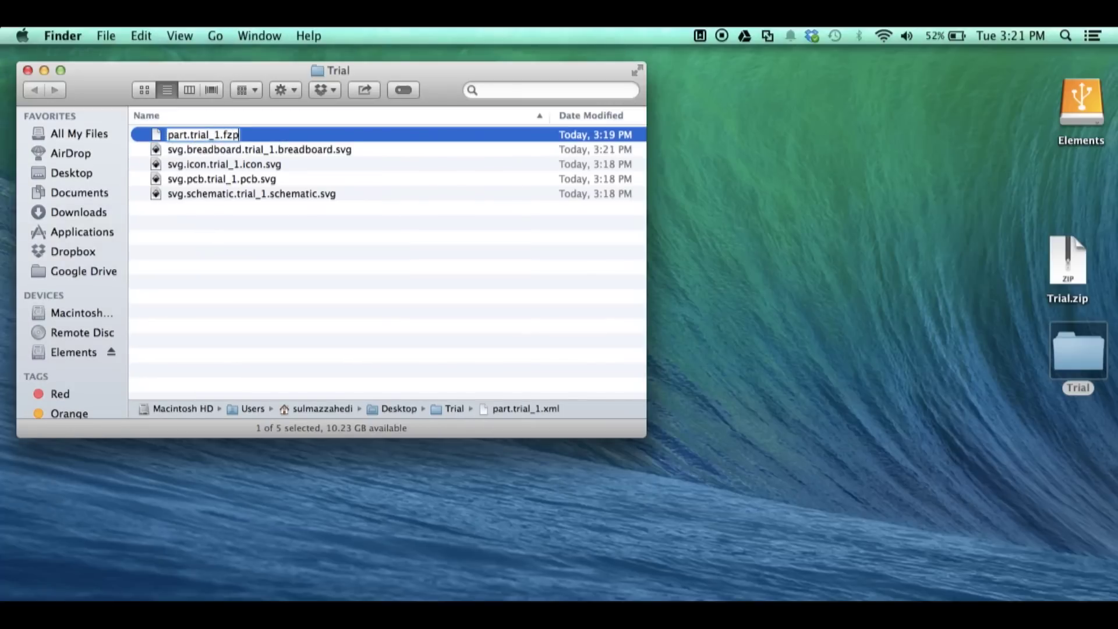
{"action": "key", "text": "Return"}
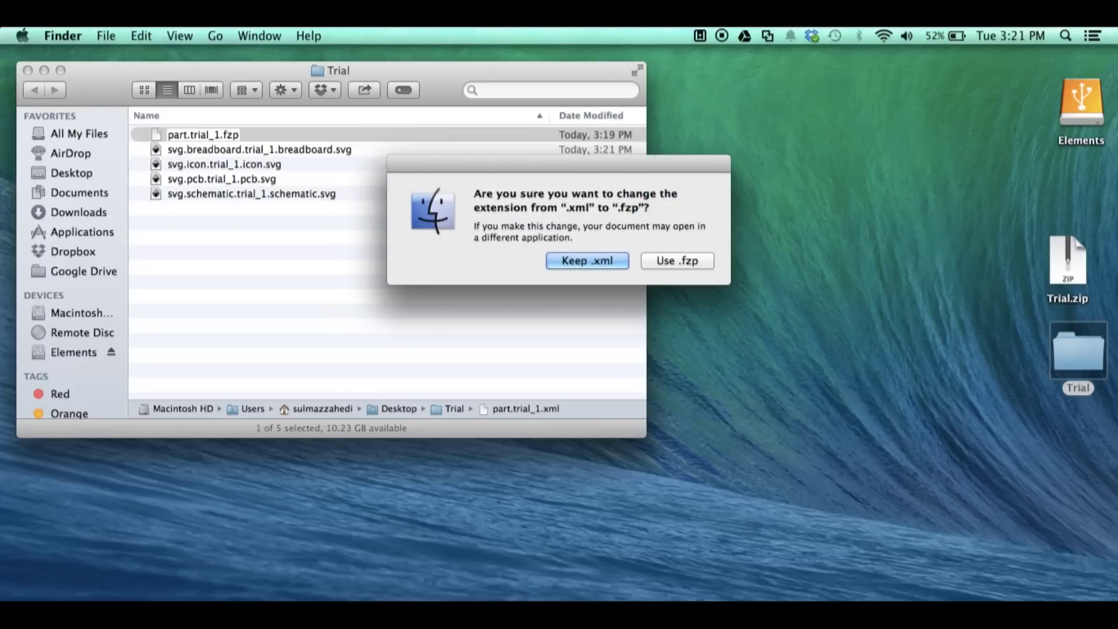
{"action": "left_click", "coordinate": [665, 263]}
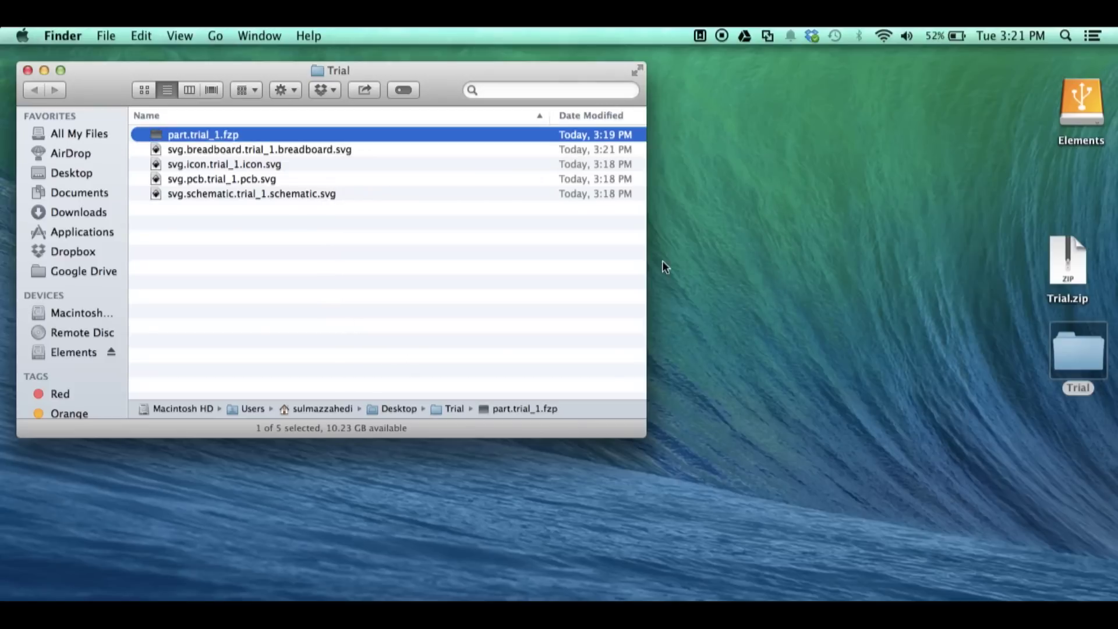
{"action": "left_click", "coordinate": [323, 194], "text": "shift"}
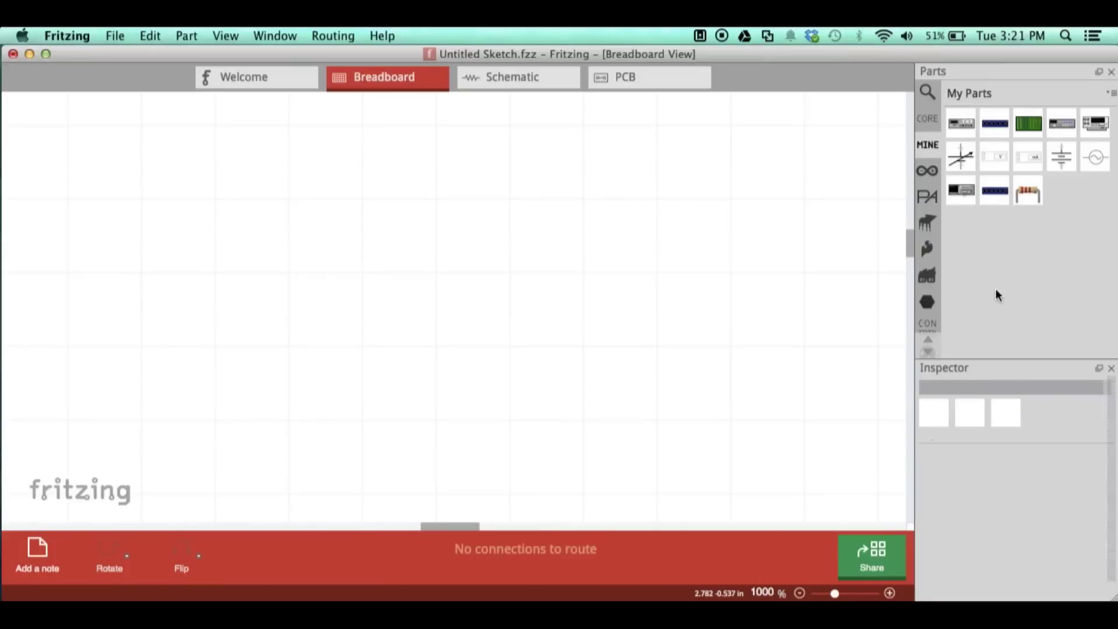
Step: In Fritzing, import NewResistor.fzpz from the Desktop into My Parts
{"action": "right_click", "coordinate": [995, 294]}
{"action": "left_click", "coordinate": [996, 295]}
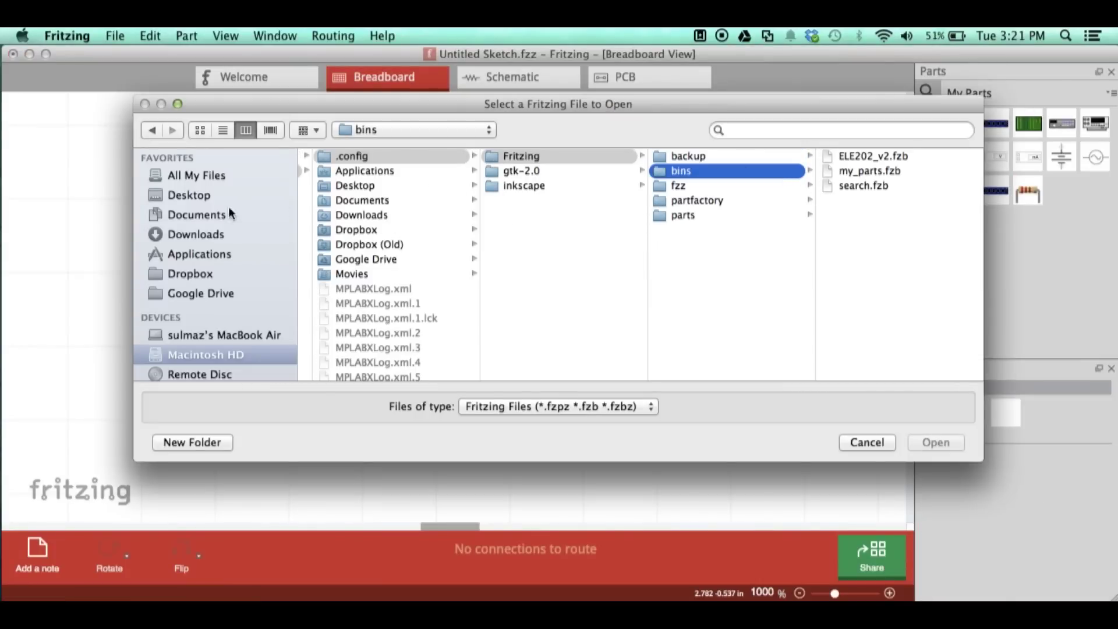
{"action": "left_click", "coordinate": [177, 196]}
{"action": "left_click", "coordinate": [372, 157]}
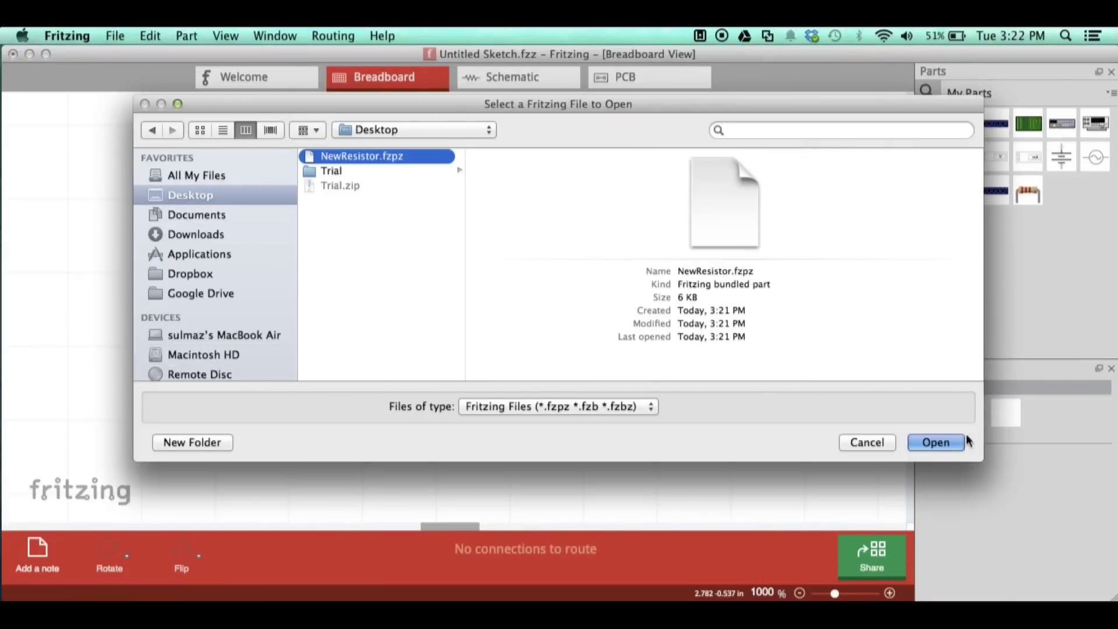
{"action": "left_click", "coordinate": [935, 442]}
Step: Place the imported resistor in the breadboard view and stretch both its legs outward
{"action": "left_click_drag", "start_coordinate": [772, 316], "coordinate": [435, 271]}
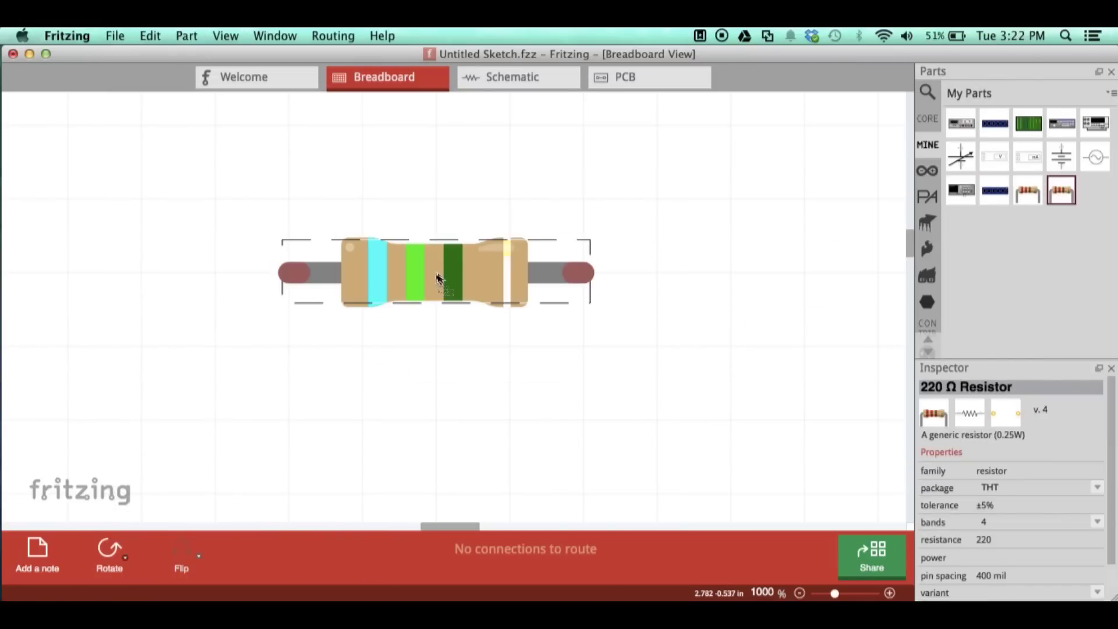
{"action": "left_click", "coordinate": [420, 414]}
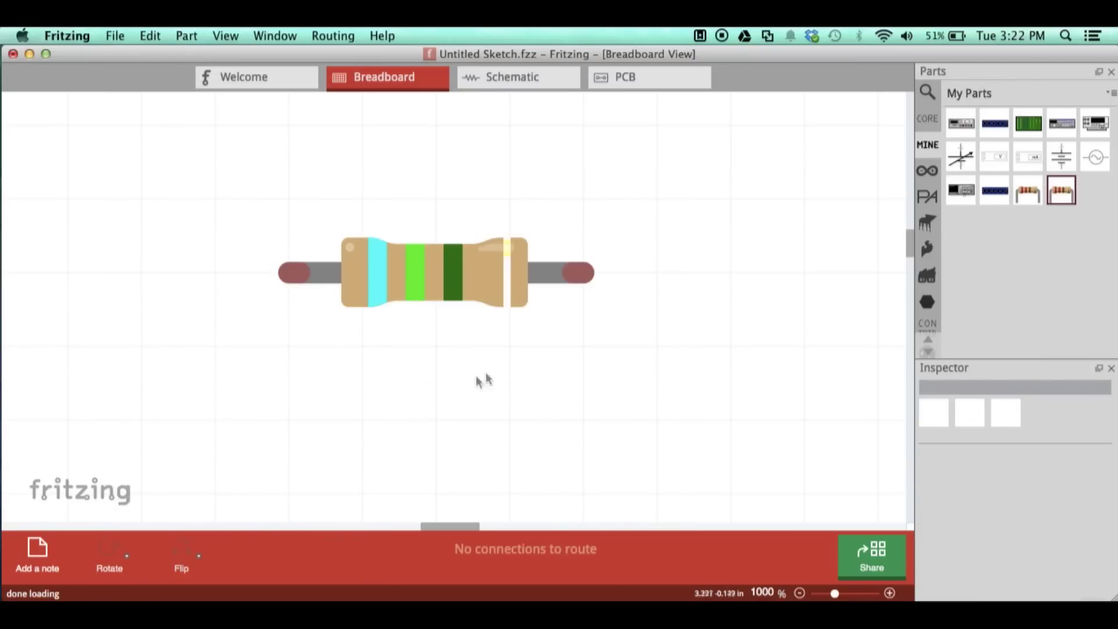
{"action": "left_click_drag", "start_coordinate": [579, 283], "coordinate": [689, 305]}
{"action": "left_click_drag", "start_coordinate": [291, 272], "coordinate": [191, 335]}
Step: Delete the resistor placed in the breadboard view
{"action": "left_click", "coordinate": [424, 285]}
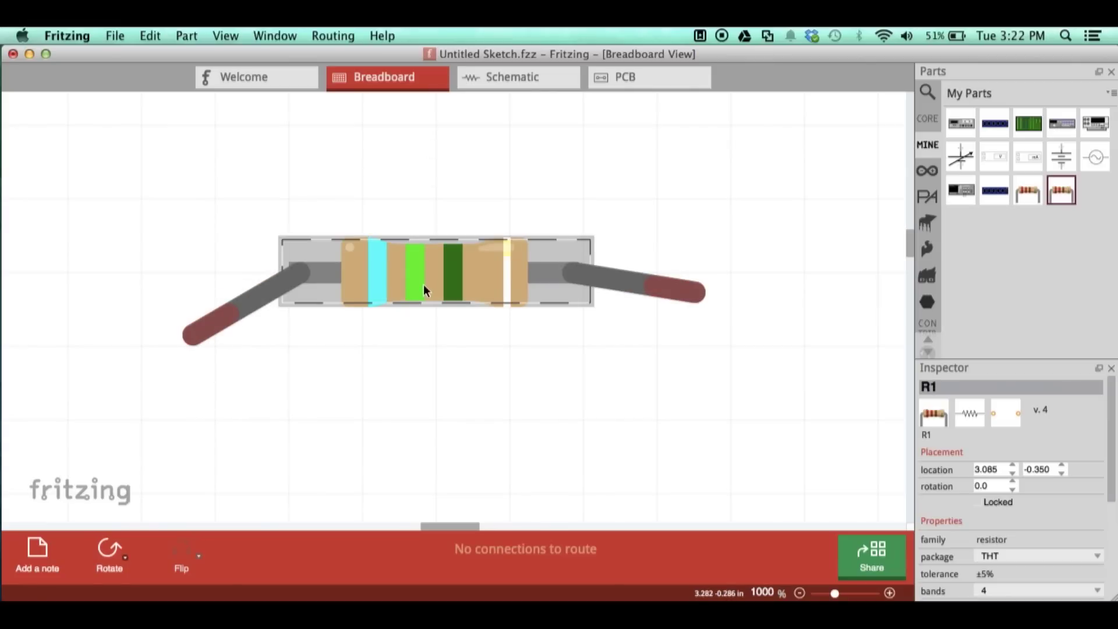
{"action": "key", "text": "Delete"}
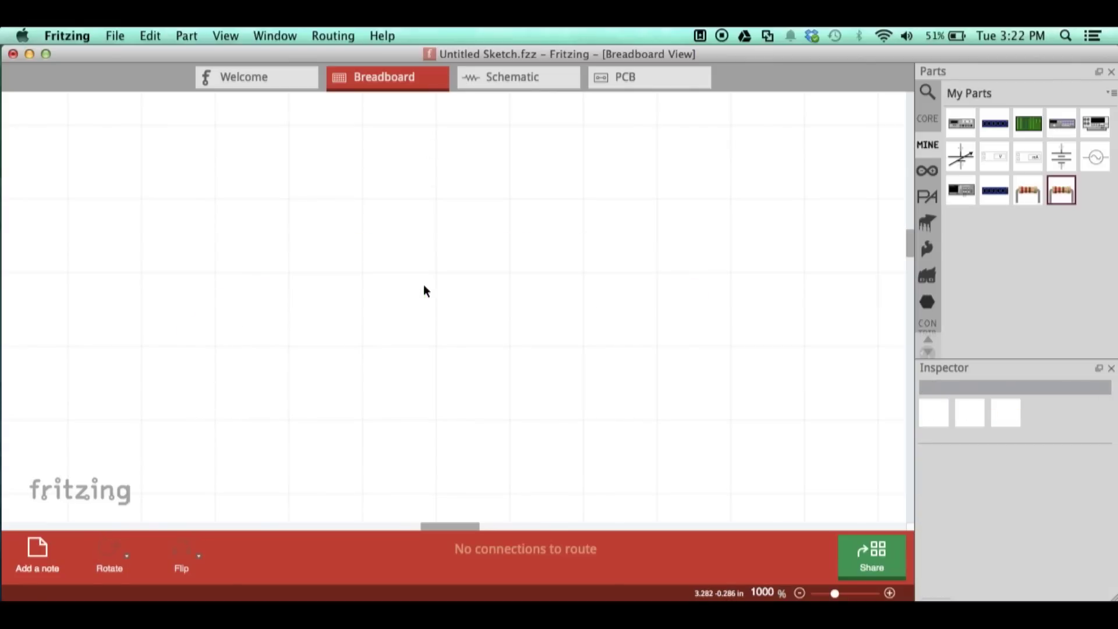